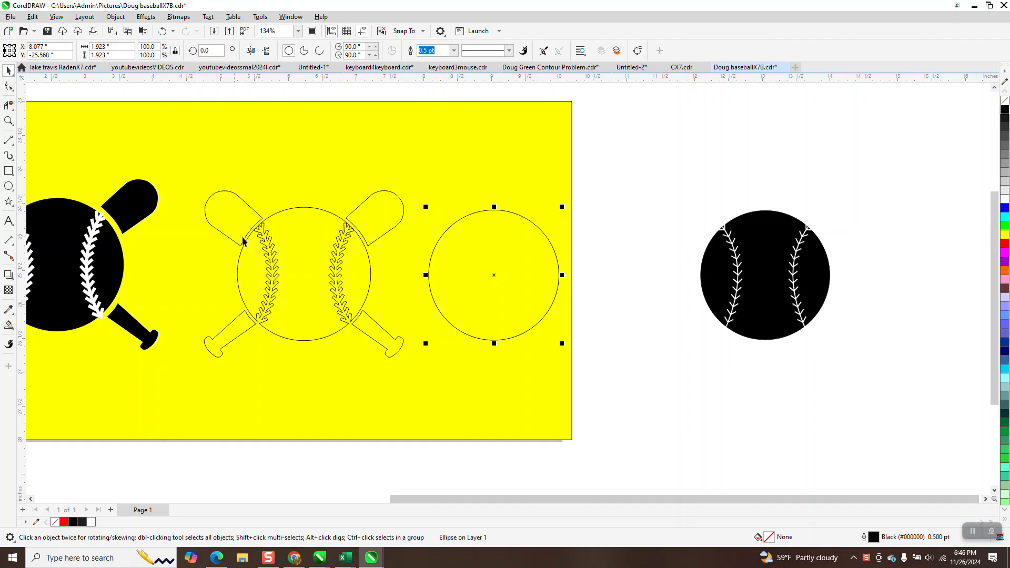
left_click(264, 238)
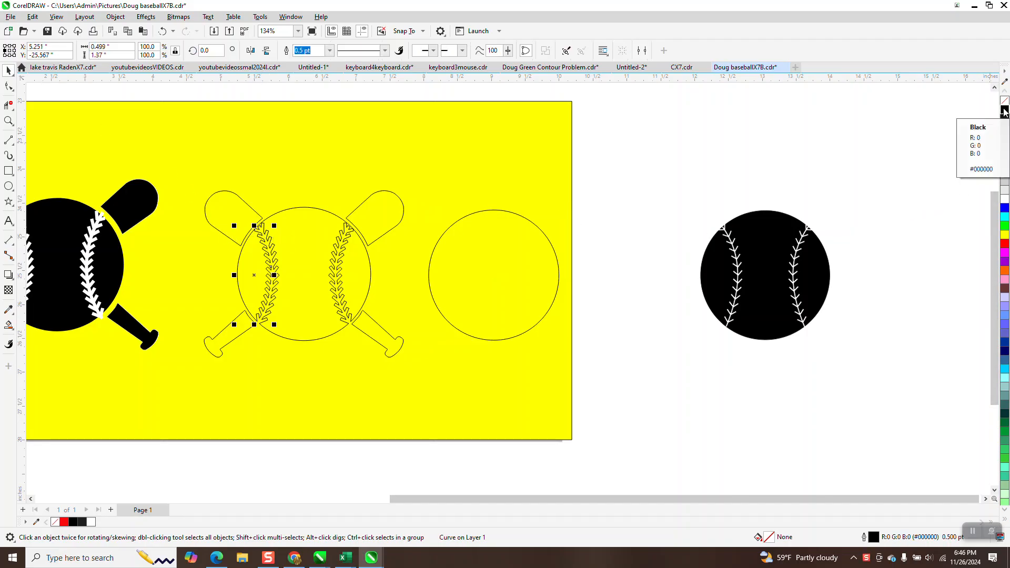
left_click(94, 240)
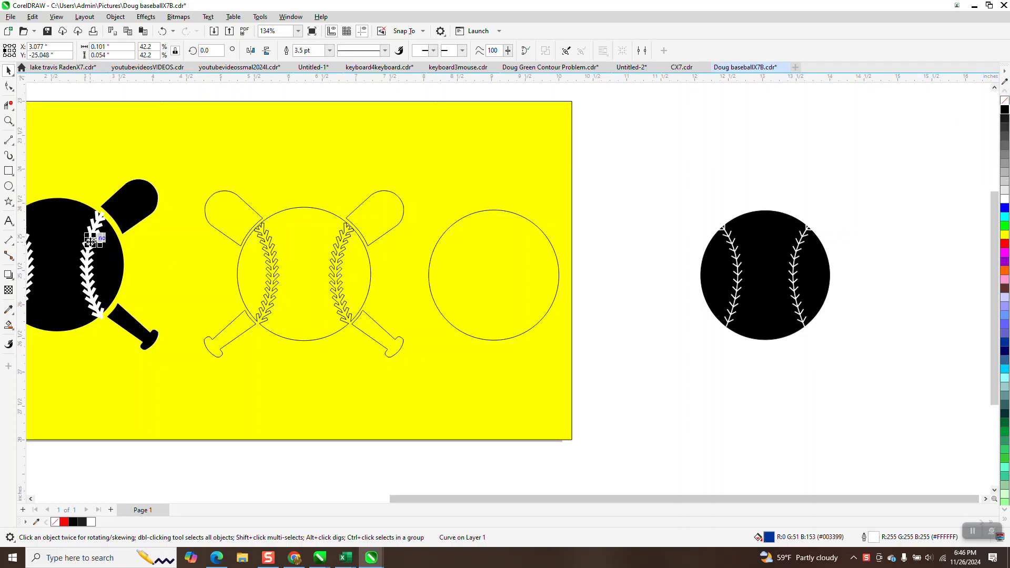
left_click(8, 121)
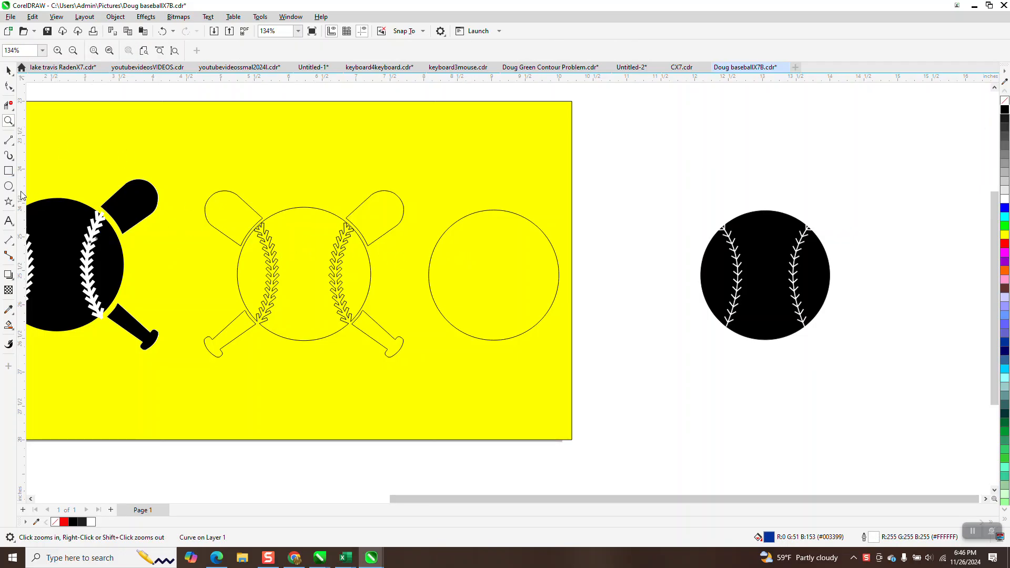
Step: Draw a 3-point curve about 0.245 in wide and 1.468 in tall as the left seam inside the empty circle
left_click(14, 150)
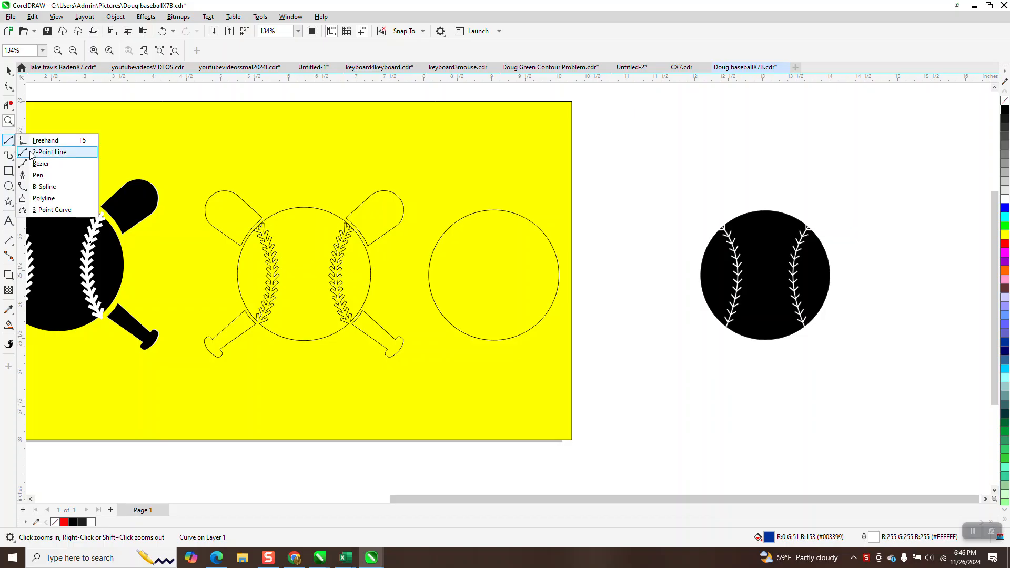
left_click(55, 211)
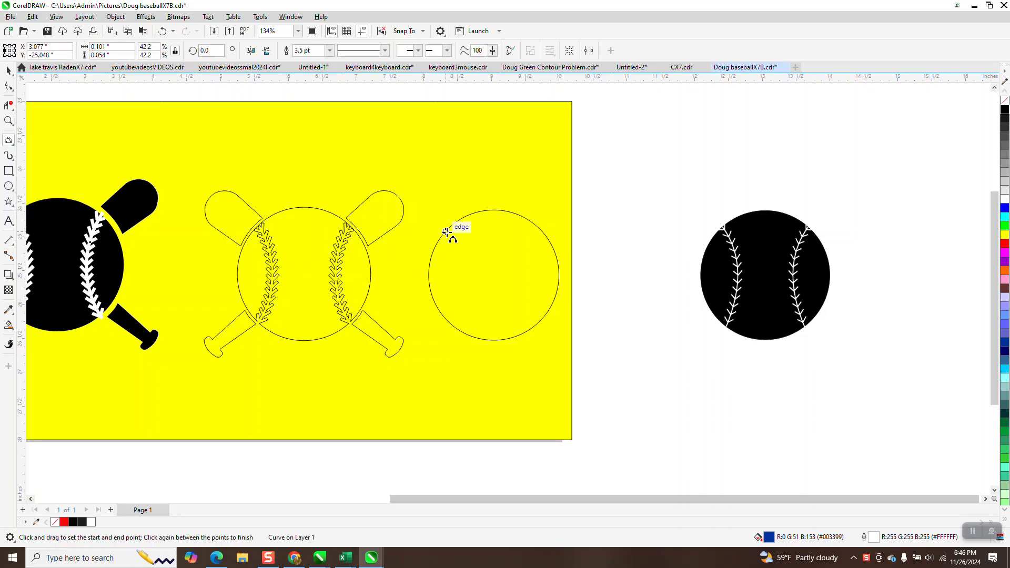
left_click_drag(450, 228, 454, 327)
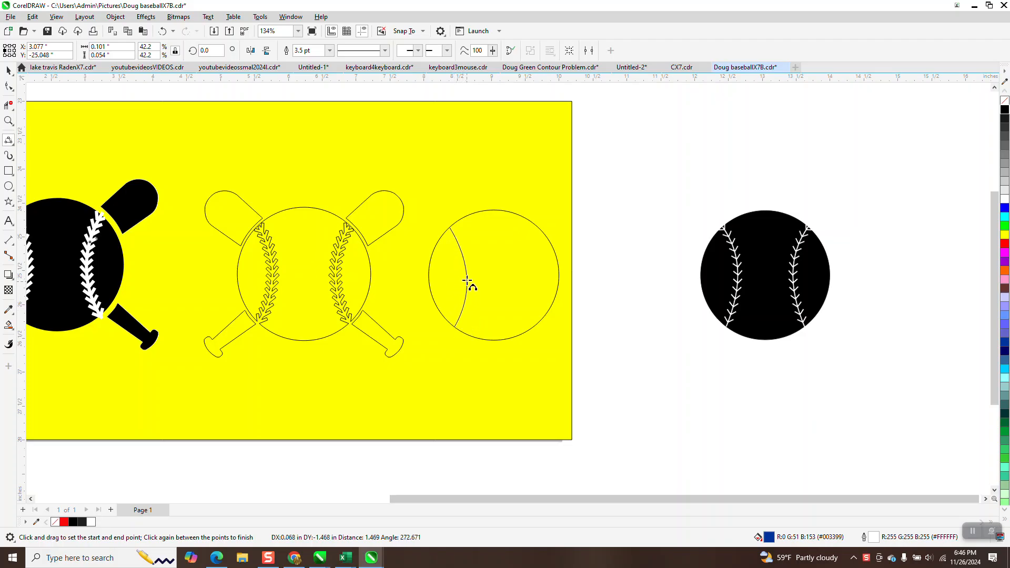
left_click(466, 279)
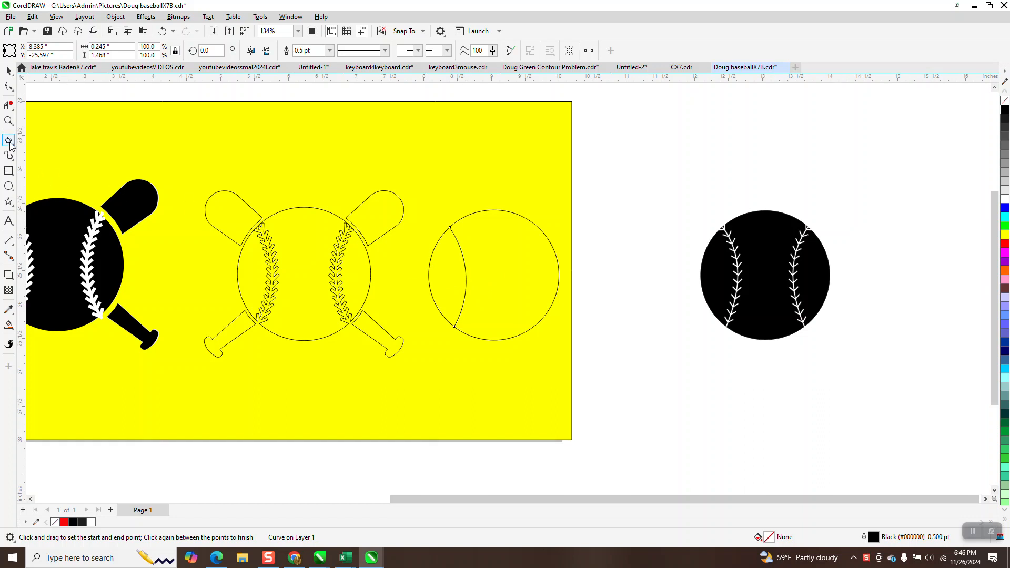
Step: Draw a V-shaped stitch about 0.116 × 0.095 in with 2-Point Line at the seam's lower end, and move it right of the curve
left_click(8, 121)
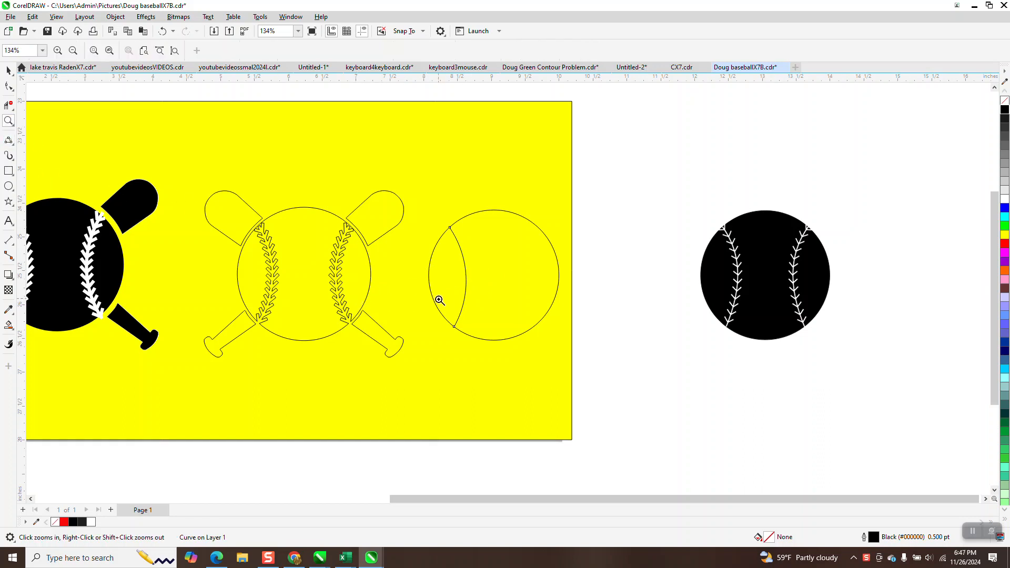
left_click_drag(439, 299, 547, 351)
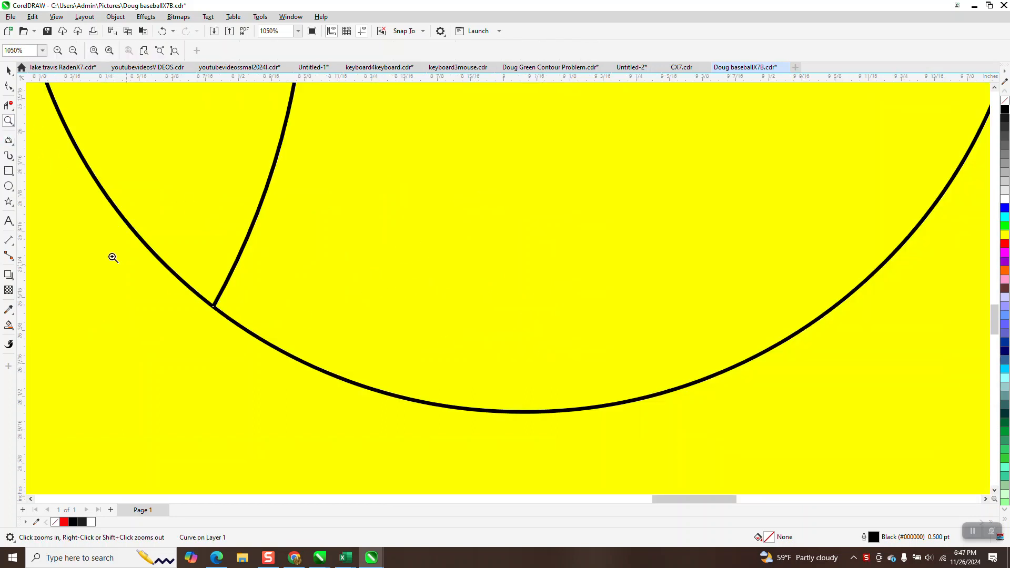
left_click(14, 244)
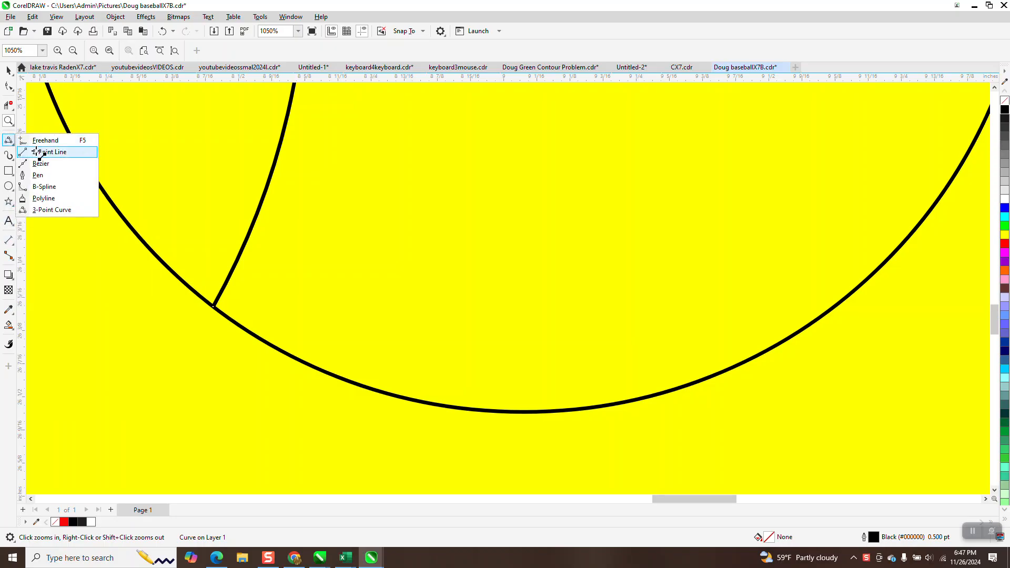
left_click(40, 151)
mouse_move(217, 229)
left_mouse_down()
mouse_move(230, 277)
mouse_move(277, 259)
left_mouse_up()
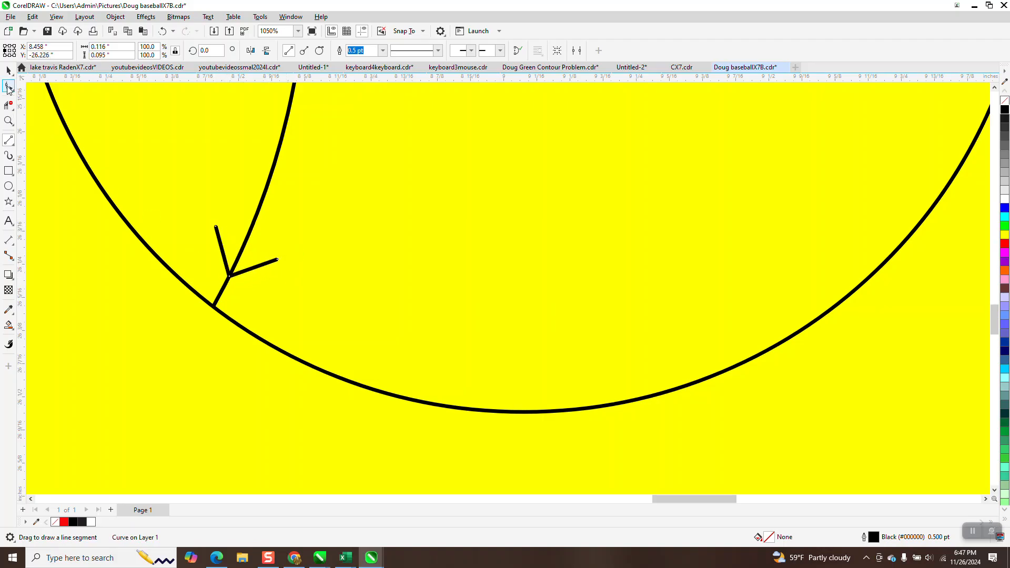
left_click(8, 70)
left_click_drag(248, 254, 331, 264)
Step: Copy the V-shaped stitch to the upper end of the seam and rotate the copy to about 37.1°
scroll(314, 347, "down", 4)
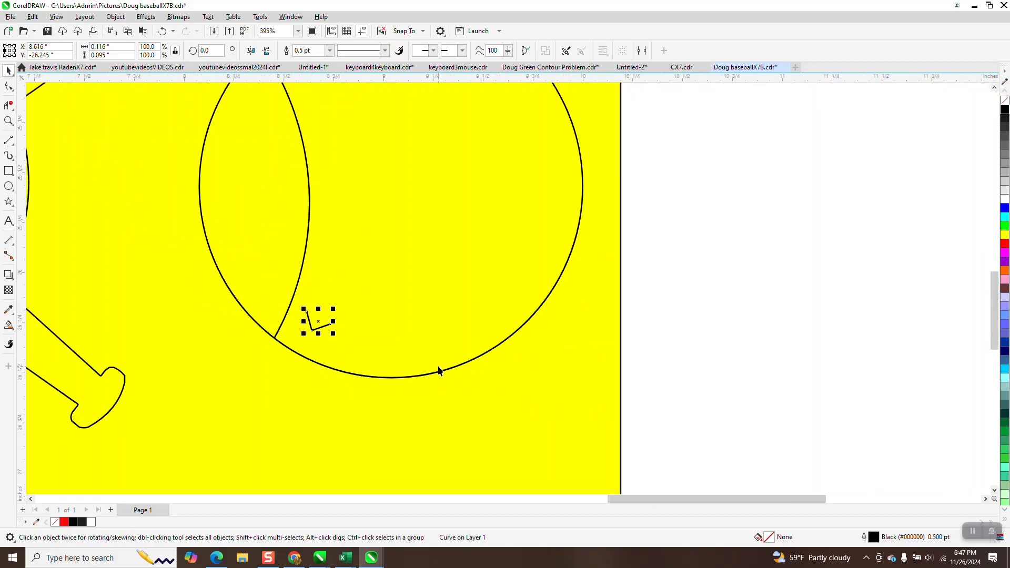
scroll(359, 368, "down", 1)
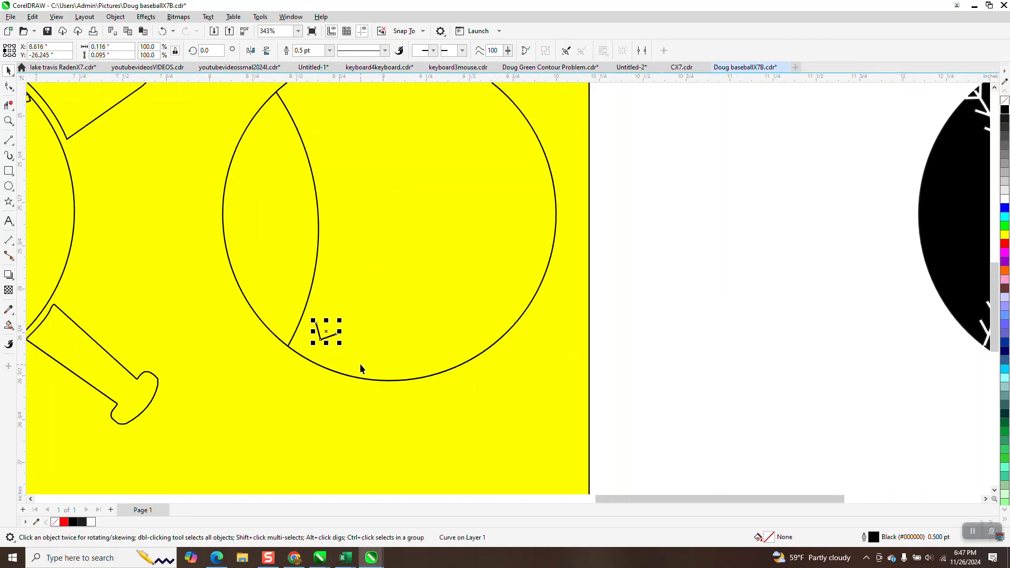
left_click_drag(328, 333, 343, 104)
left_click(343, 124)
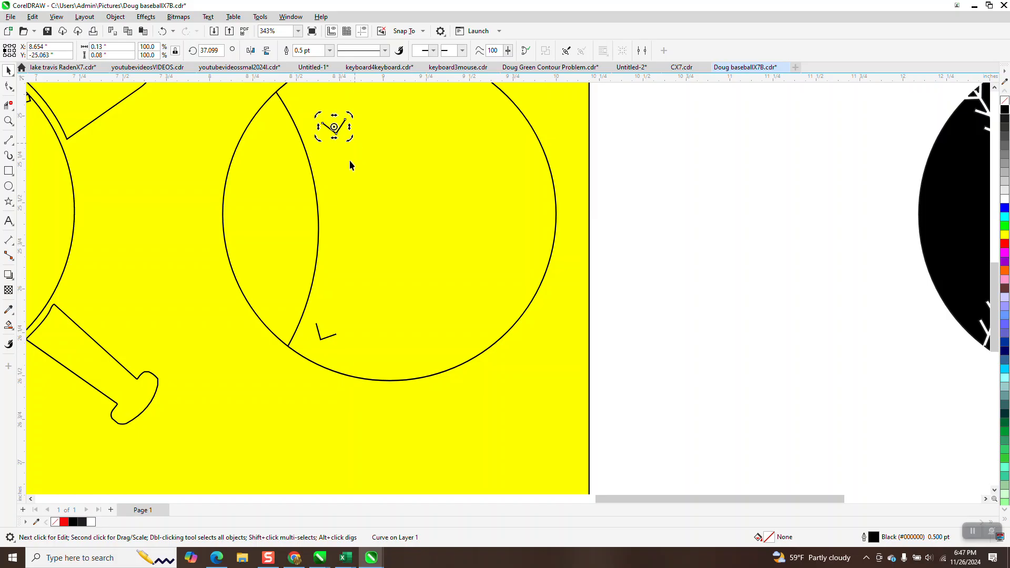
scroll(382, 196, "down", 2)
left_click(525, 138)
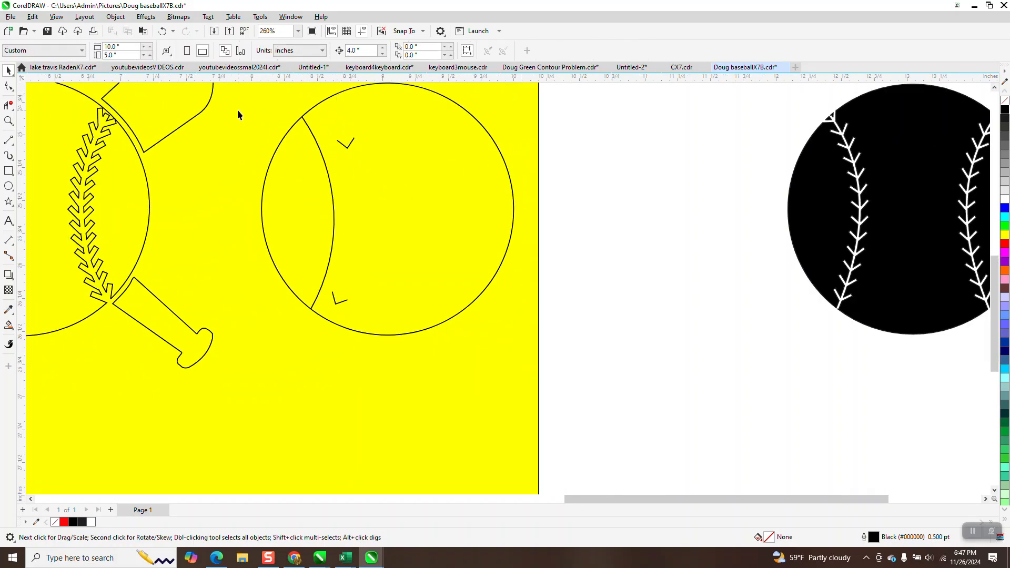
Step: Blend the upper and lower stitches using 12 steps
left_click_drag(380, 336, 380, 314)
left_click(188, 235)
left_click_drag(259, 131, 360, 264)
left_click_drag(383, 302, 387, 311)
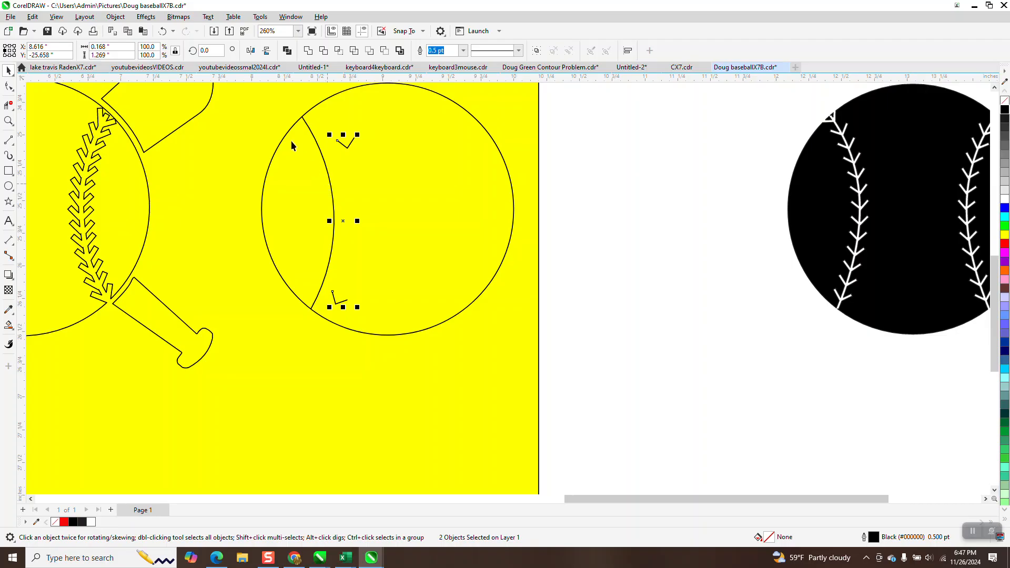
left_click(155, 17)
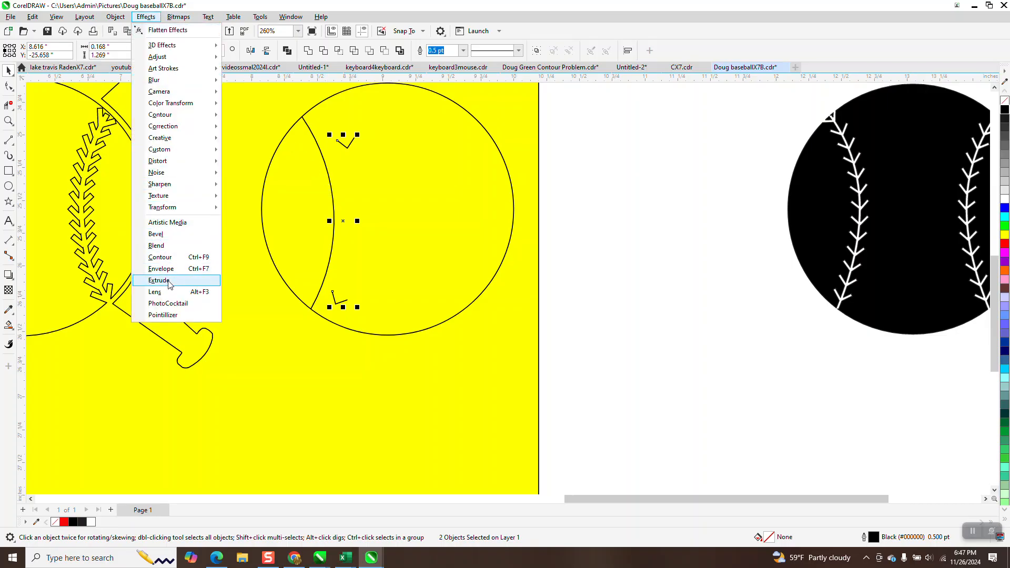
left_click(163, 246)
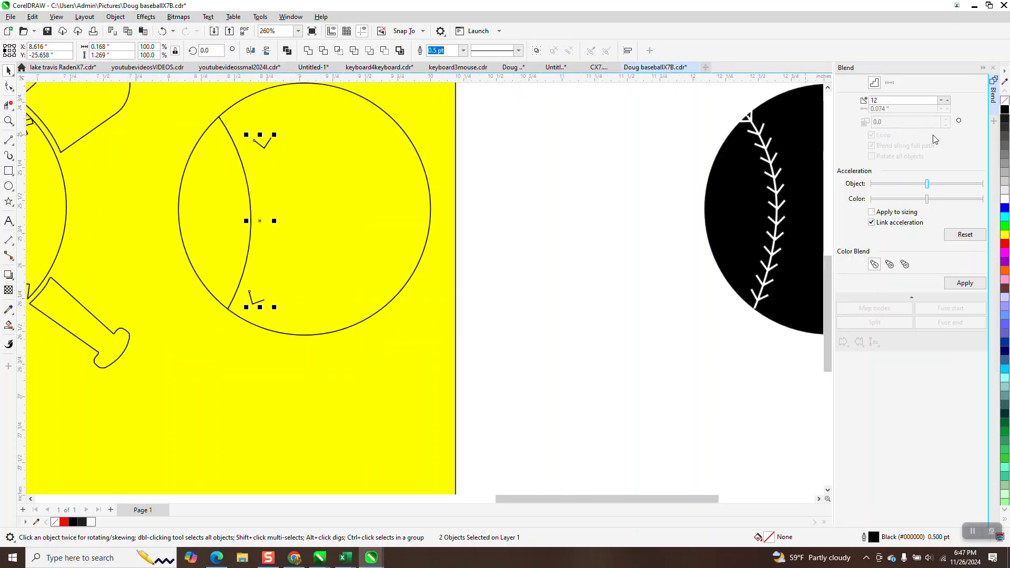
left_click(970, 284)
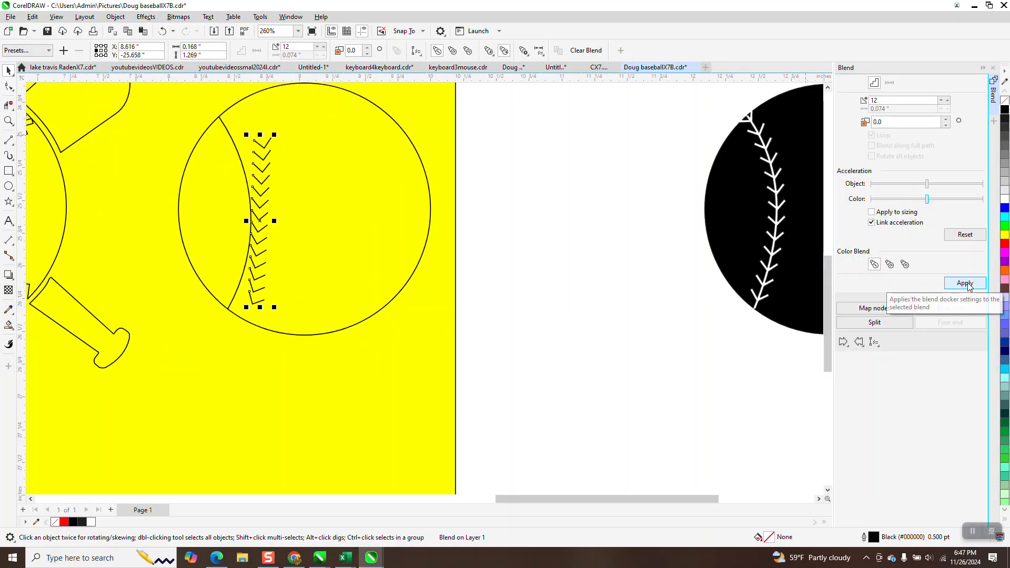
Step: Attach the stitch blend to the seam curve as its new path
left_click(874, 343)
left_click(886, 356)
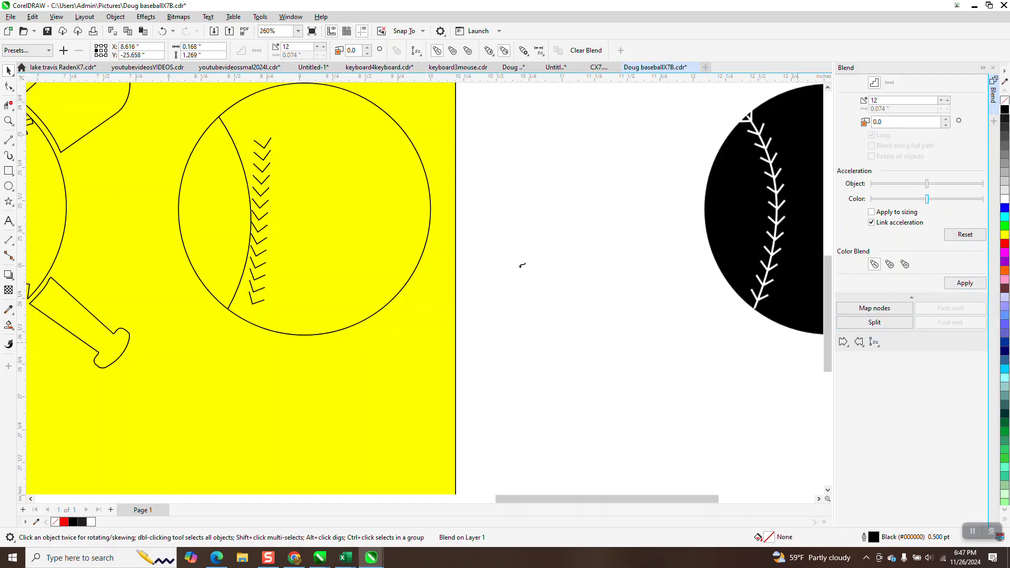
left_click(243, 163)
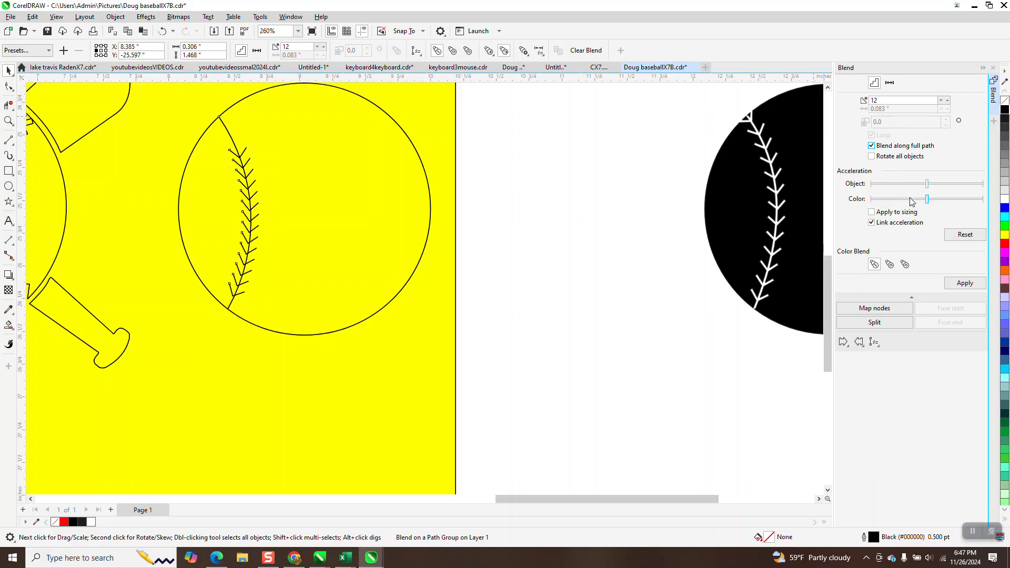
Step: Try blending along the full path without and with all objects rotated, and undo back to the two separate stitches
left_click(964, 283)
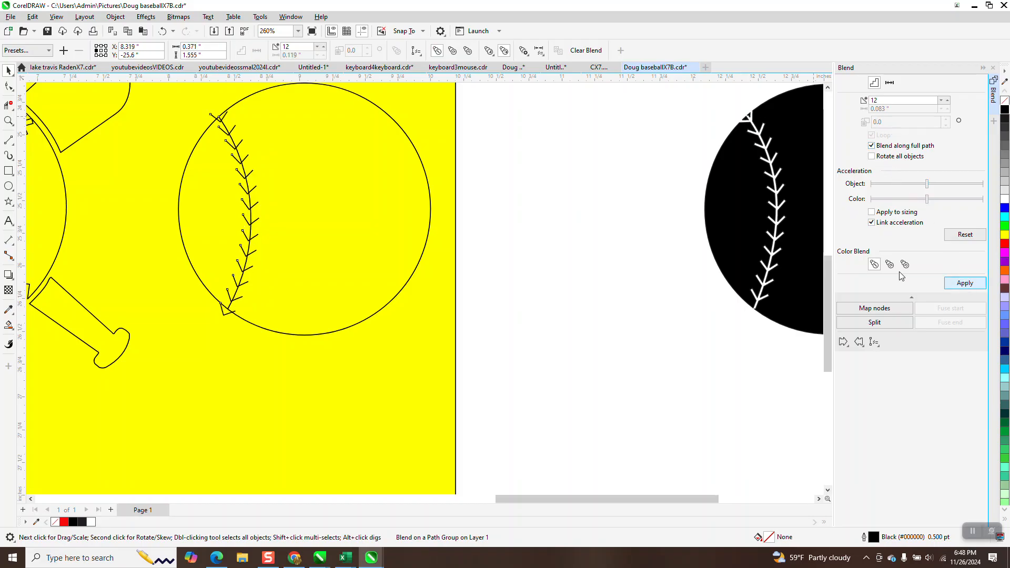
left_click(163, 31)
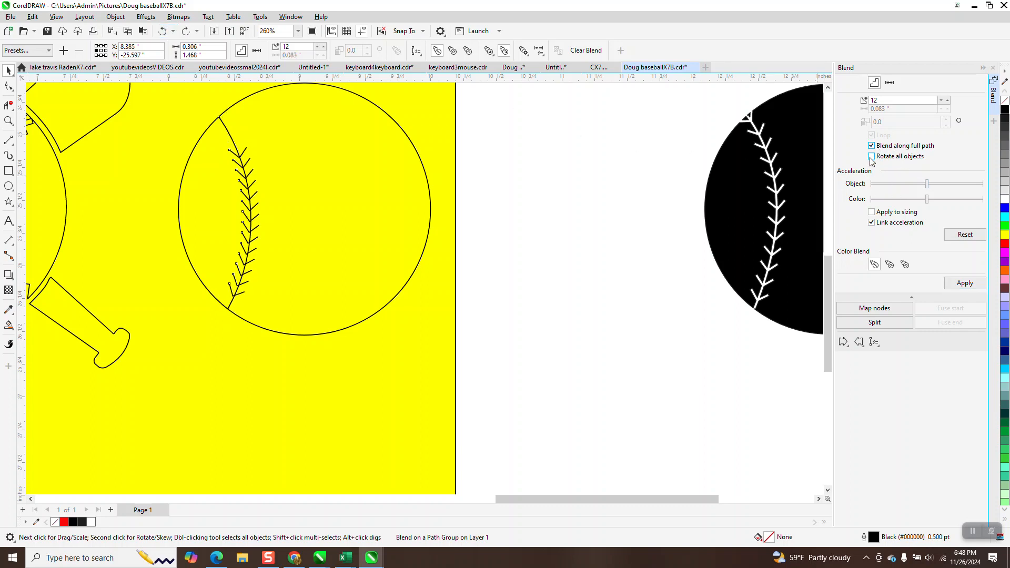
left_click(972, 283)
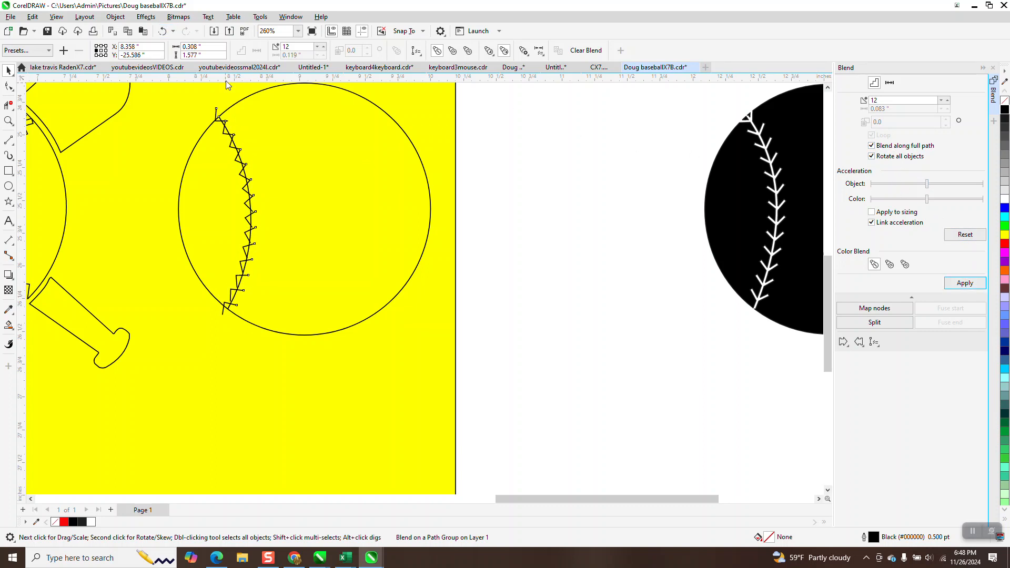
left_click(168, 33)
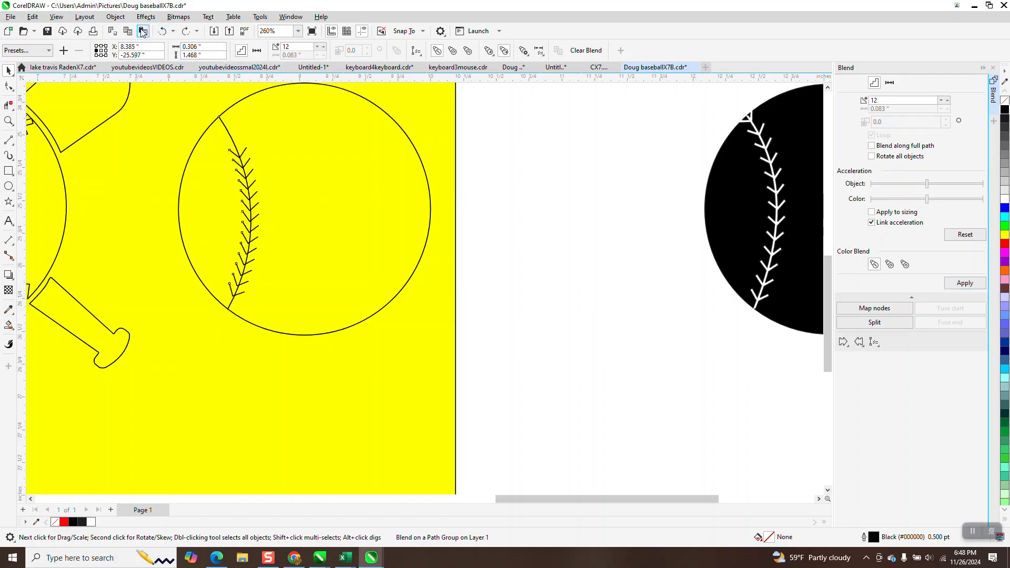
left_click(164, 32)
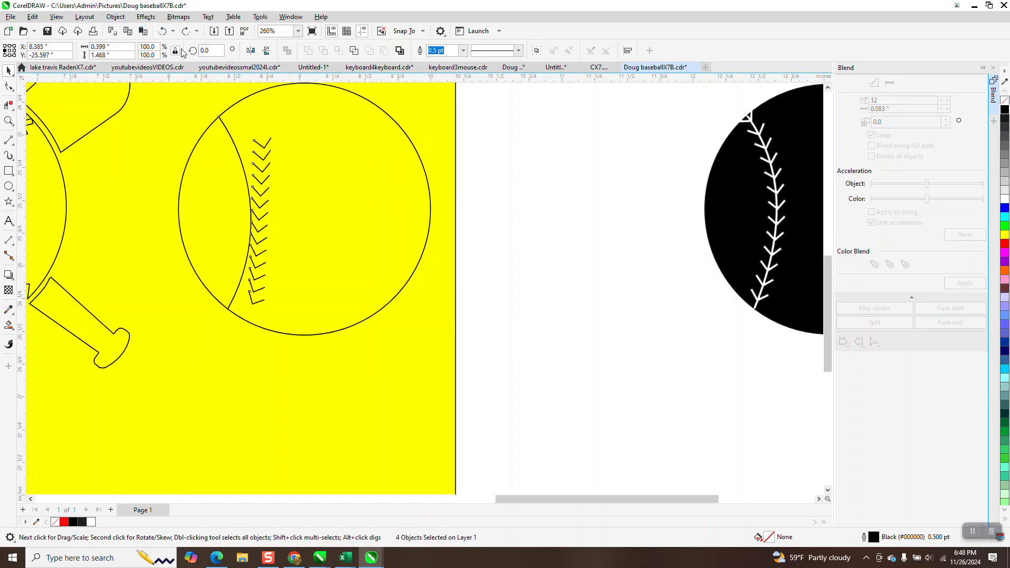
left_click(163, 32)
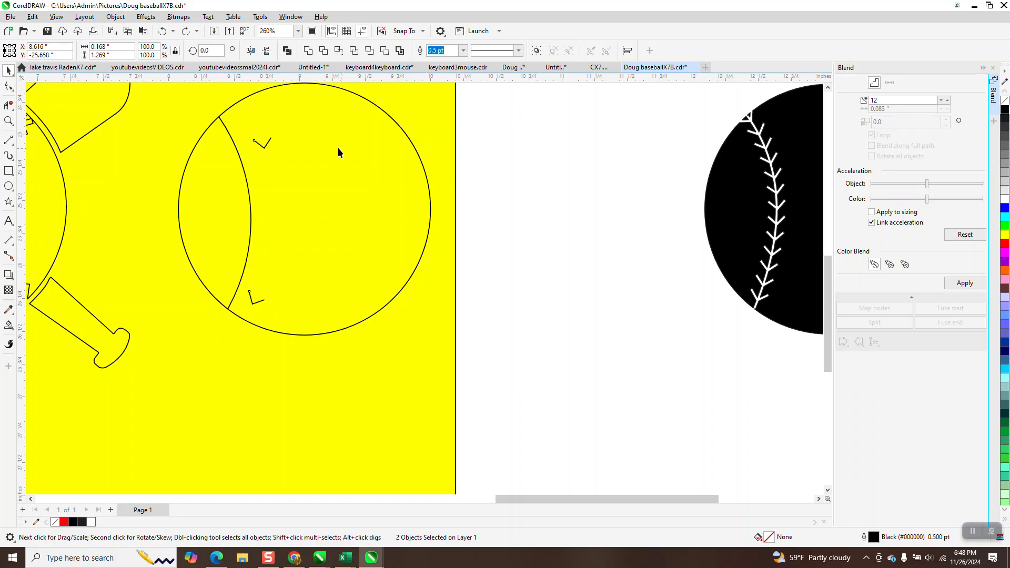
Step: Rotate the upper stitch to about 56.3° and reposition both stitches to the right of the seam's ends
left_click(267, 140)
left_click(268, 140)
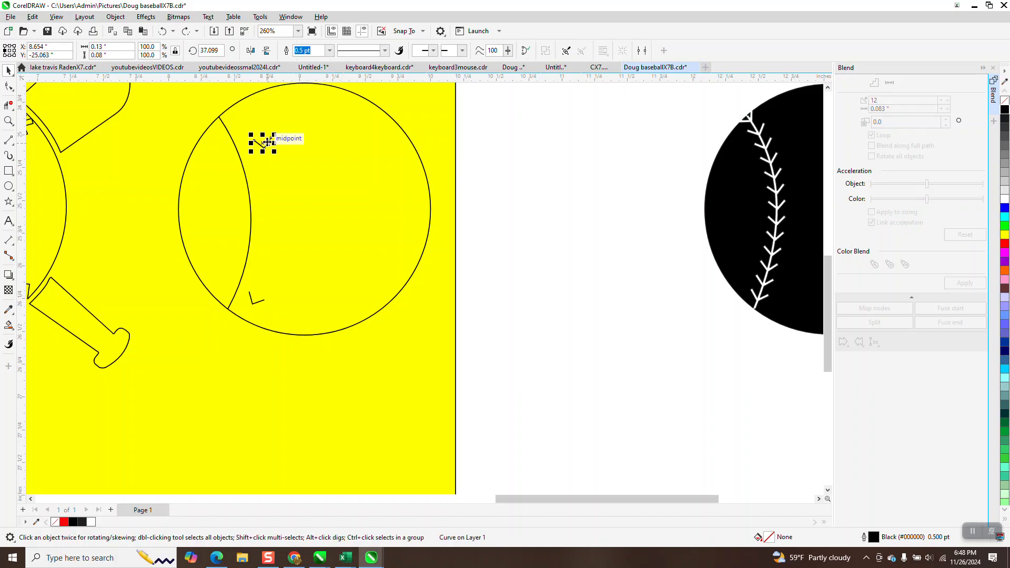
left_click(271, 139)
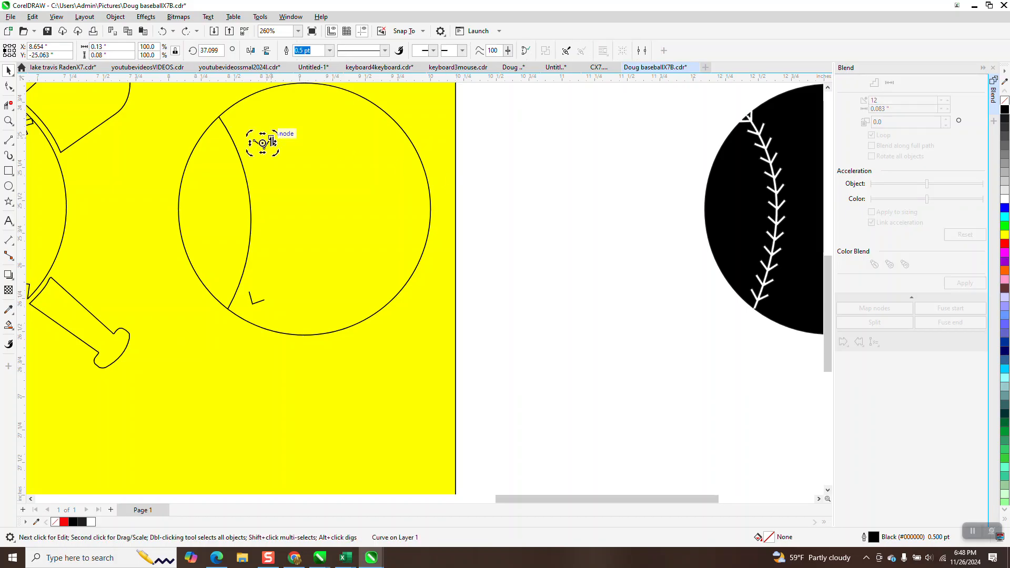
left_click_drag(275, 133, 271, 130)
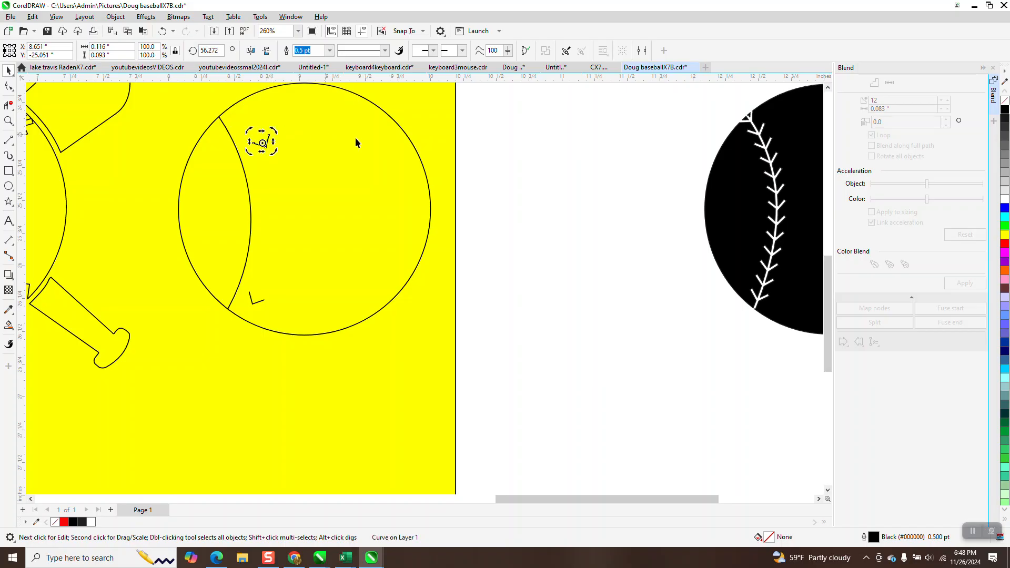
left_click(447, 149)
mouse_move(265, 151)
left_mouse_down()
mouse_move(229, 132)
mouse_move(255, 137)
left_mouse_up()
mouse_move(254, 304)
left_mouse_down()
mouse_move(241, 301)
mouse_move(262, 305)
mouse_move(266, 290)
left_mouse_up()
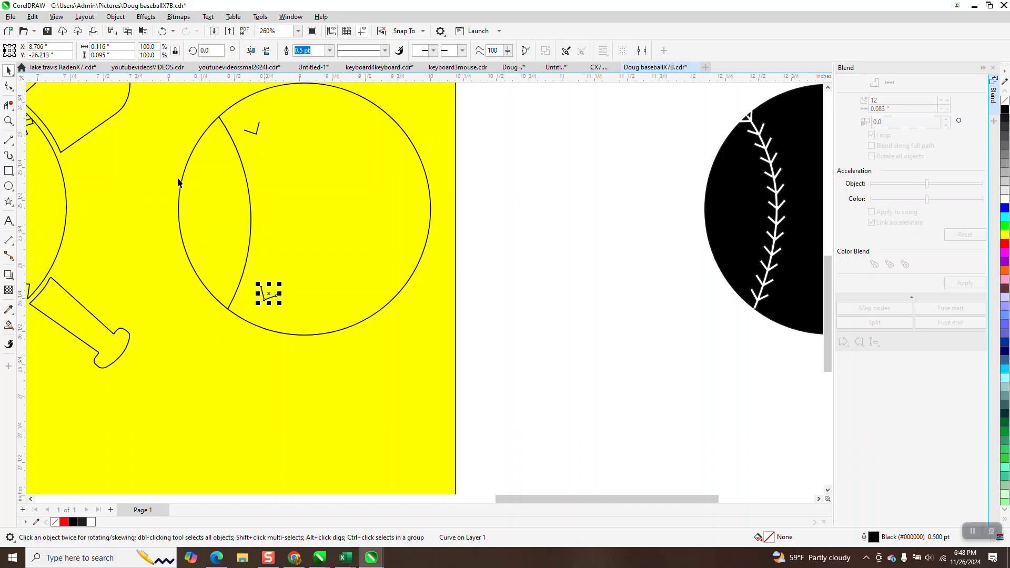
Step: Blend the re-angled upper stitch with the lower stitch using 12 steps
left_click_drag(149, 119, 225, 208)
left_click_drag(289, 276, 306, 308)
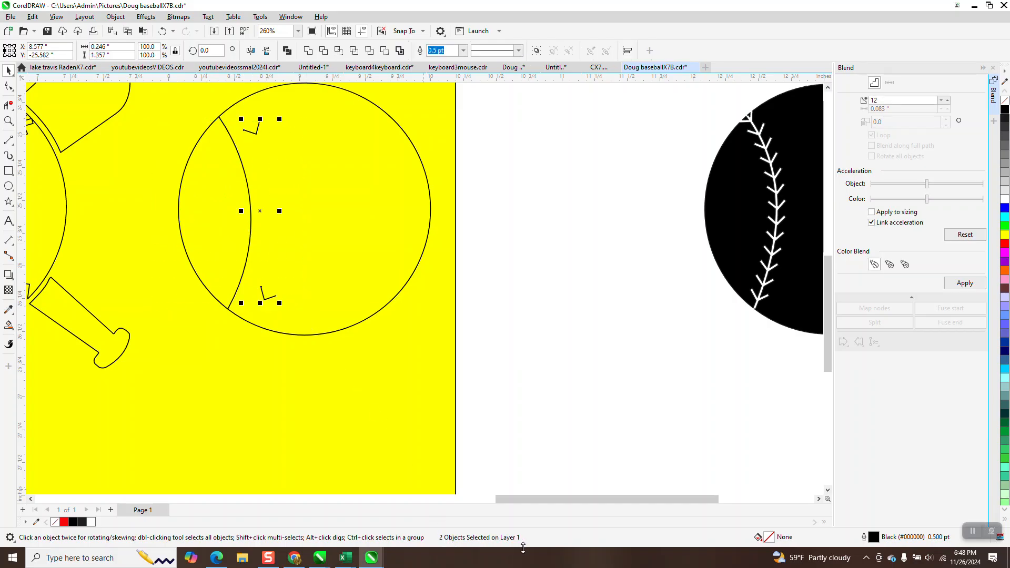
left_click(970, 284)
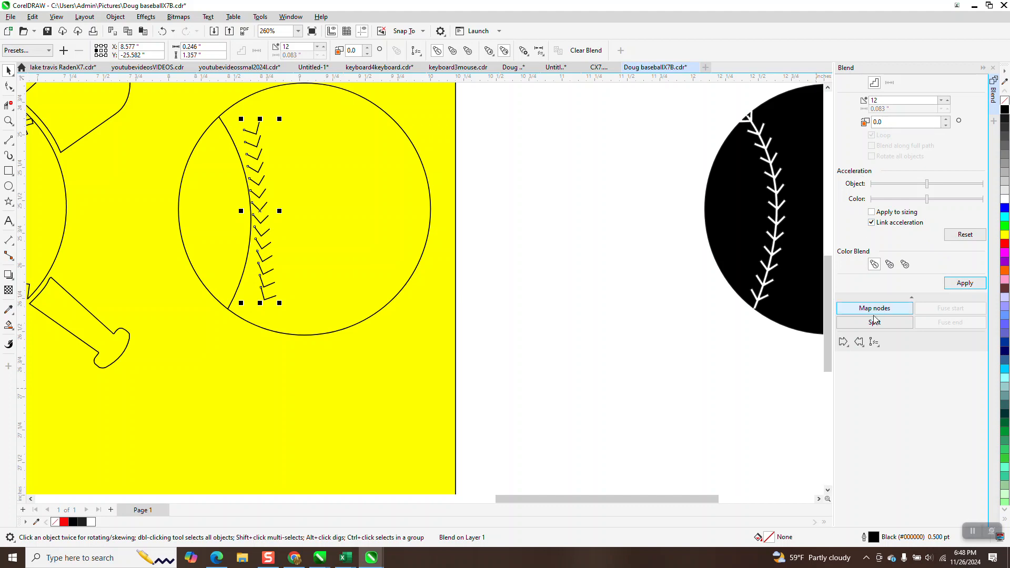
Step: Set the left seam curve as the new path of the stitch blend
left_click(873, 341)
left_click(897, 356)
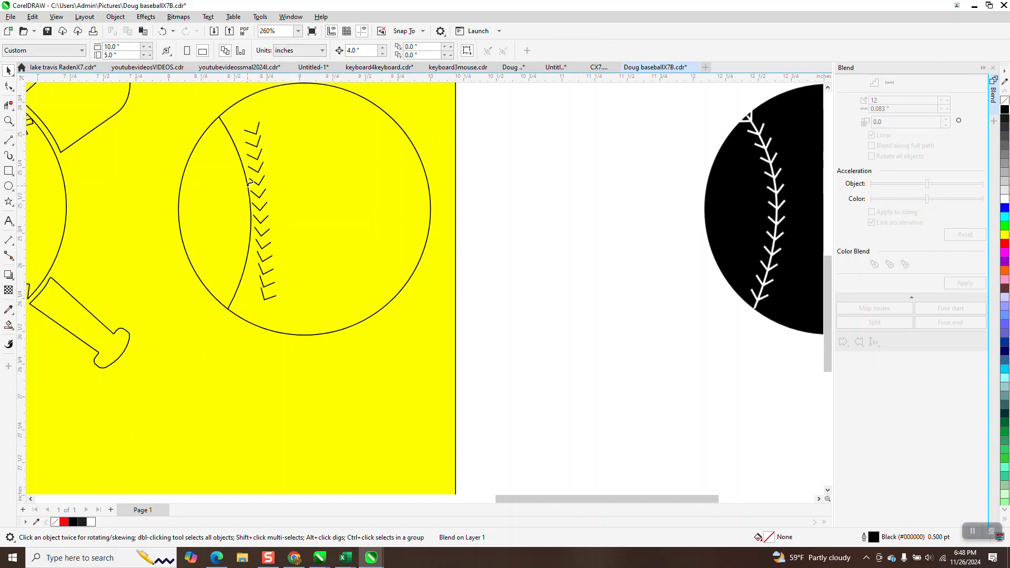
left_click(250, 183)
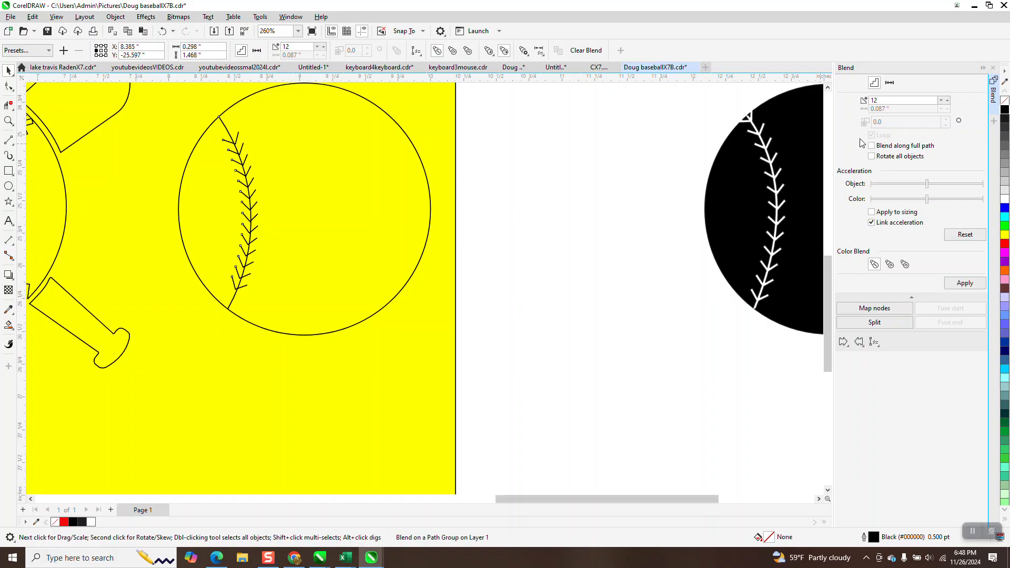
Step: Apply the stitch blend along the full path of the left seam, and break the blend apart
left_click(959, 283)
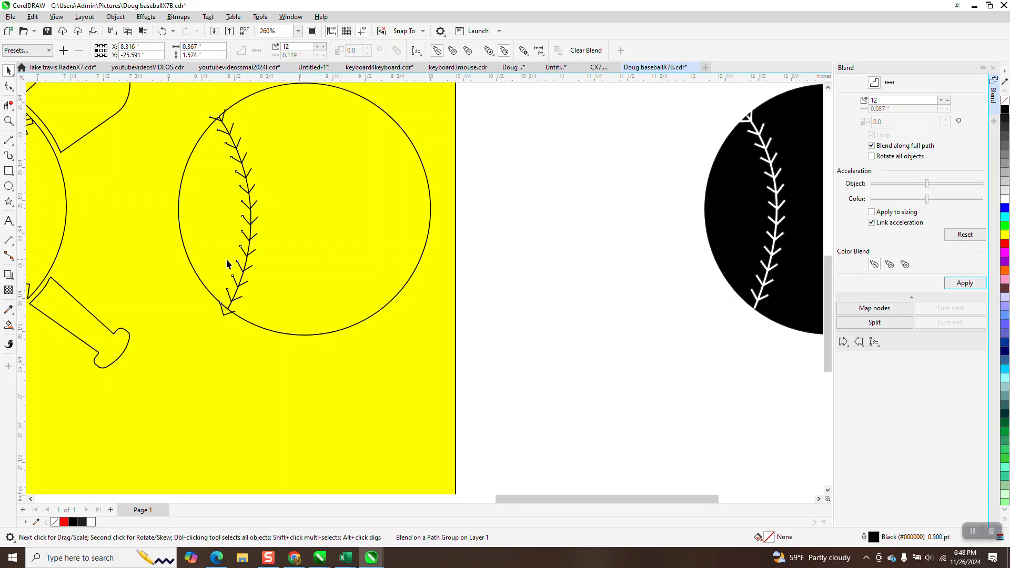
left_click(245, 207)
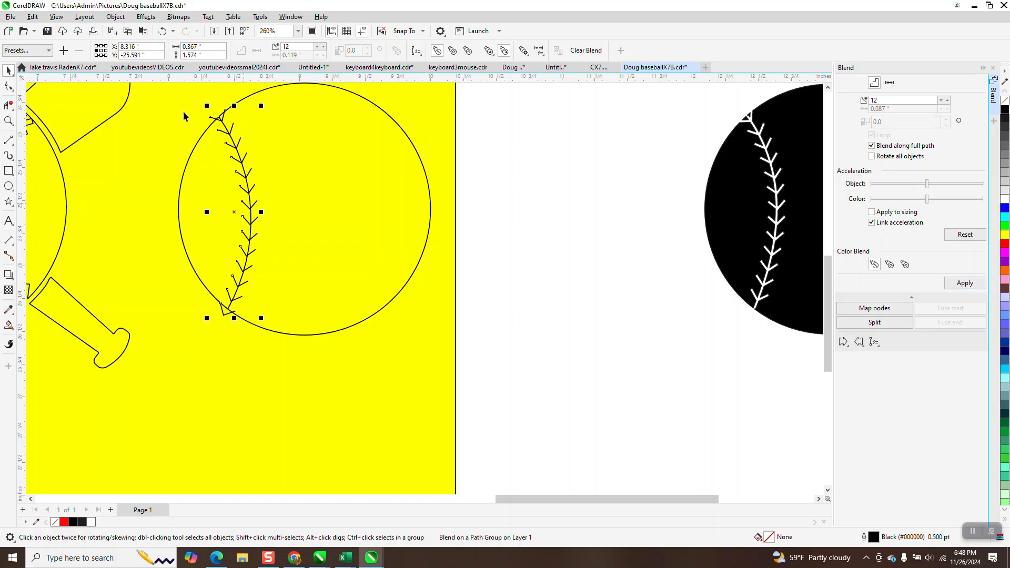
left_click(116, 17)
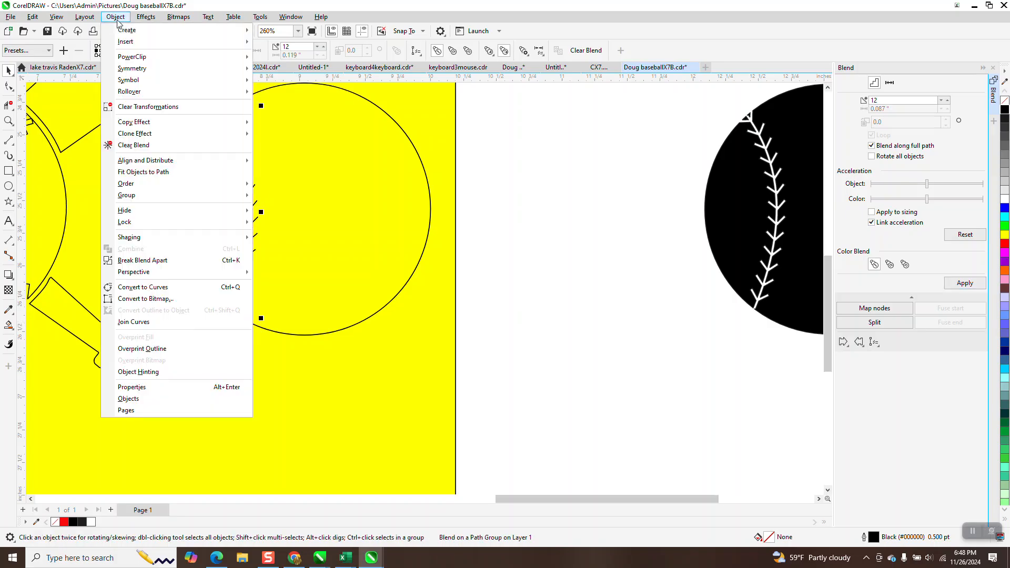
left_click(147, 260)
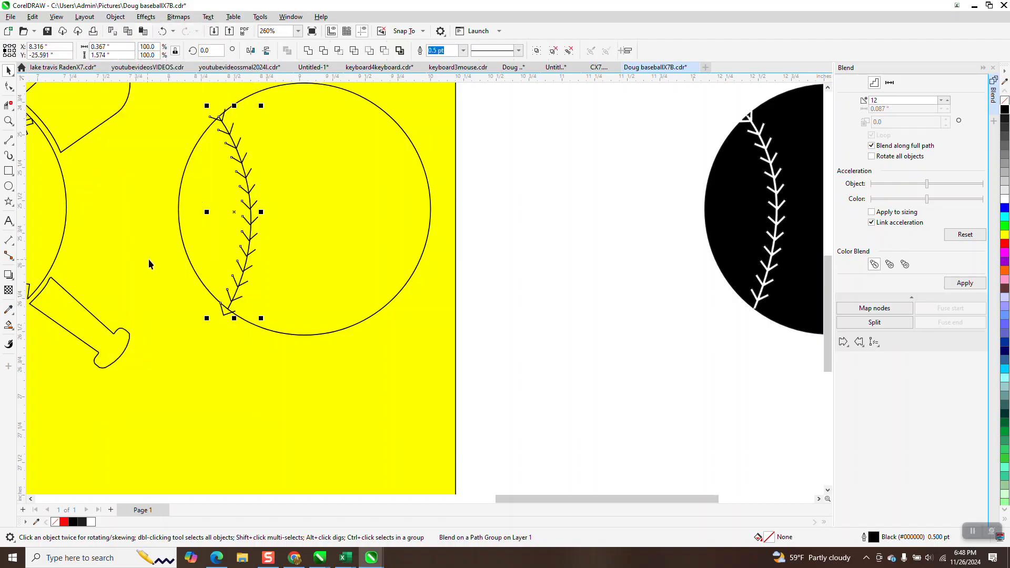
Step: Ungroup the separated stitches and delete the stitch at the very lower end of the seam, where it crosses the circle
left_click(115, 17)
mouse_move(154, 202)
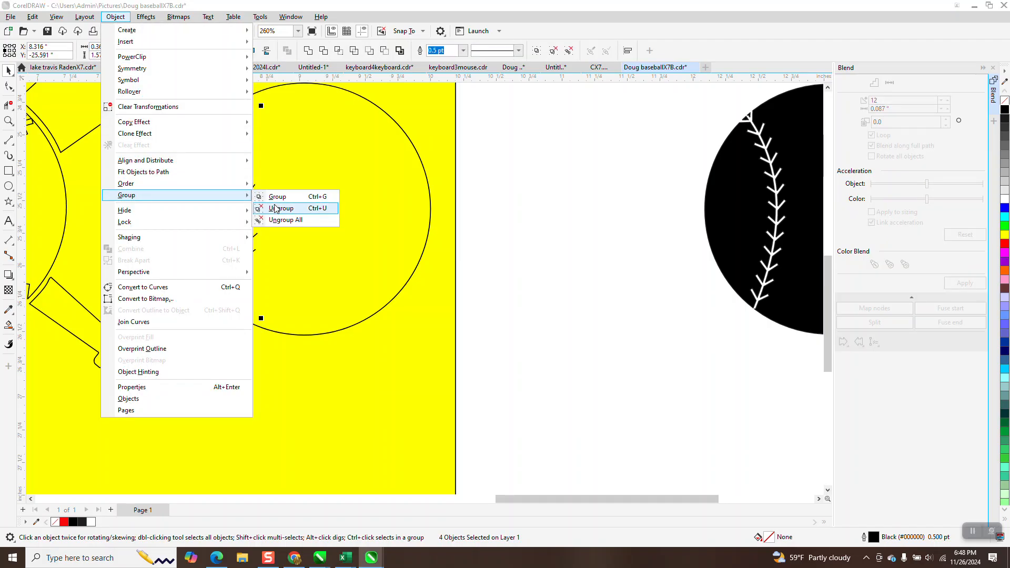
left_click(276, 209)
left_click(498, 207)
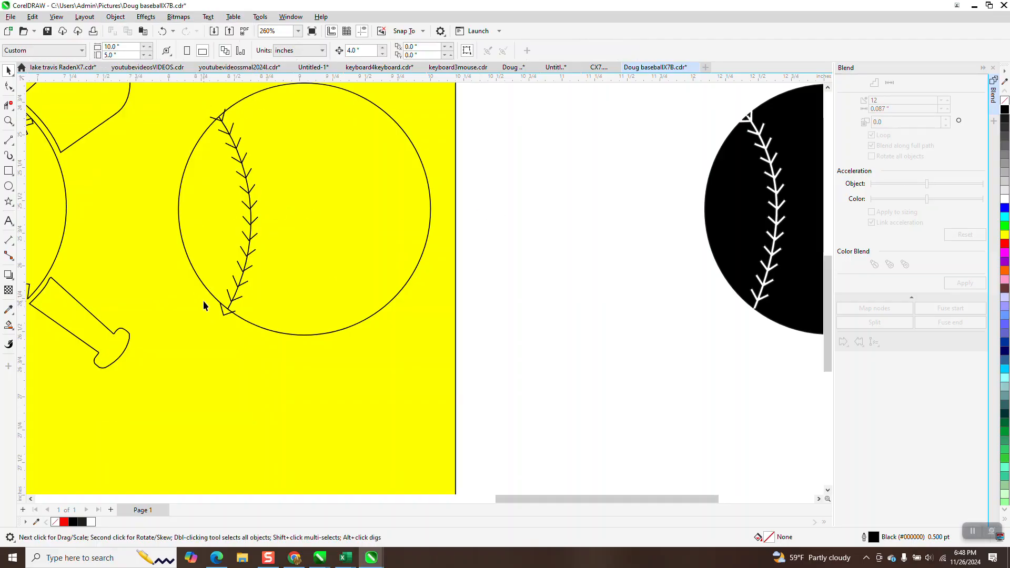
left_click(225, 317)
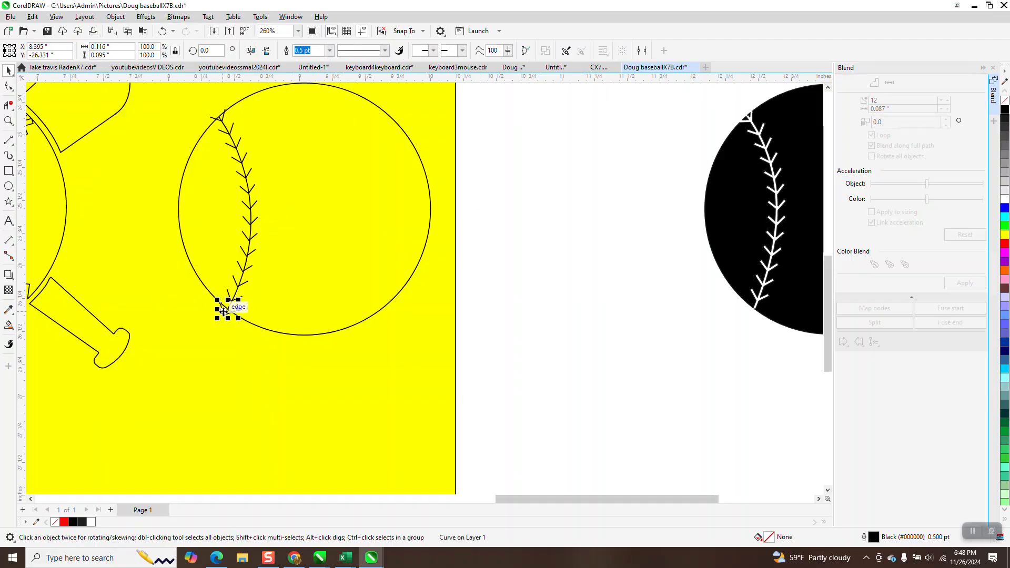
key("Delete")
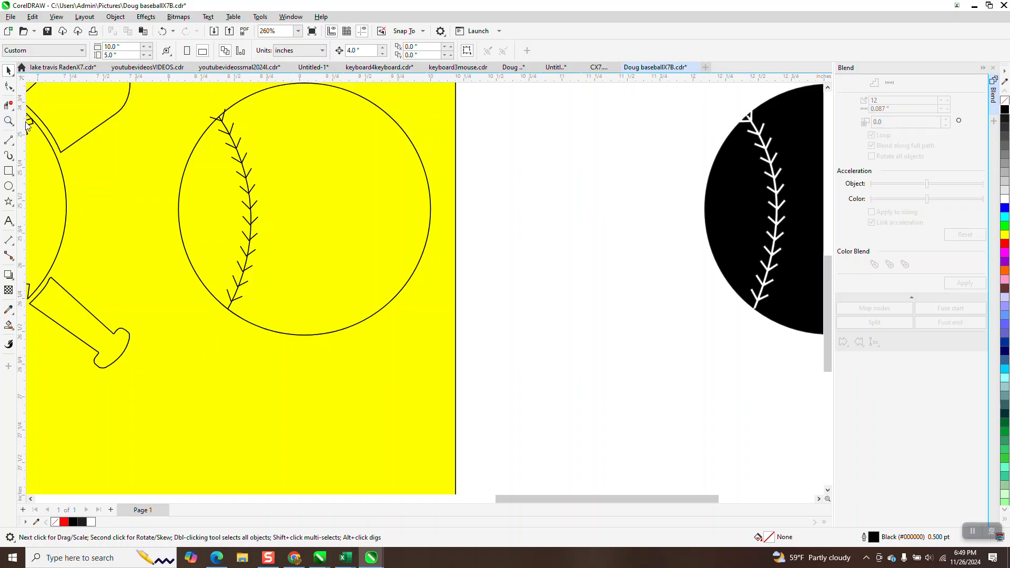
Step: Shift the two uppermost stitches slightly down along the seam, keeping their points on the curve
key("z")
left_click_drag(205, 107, 270, 155)
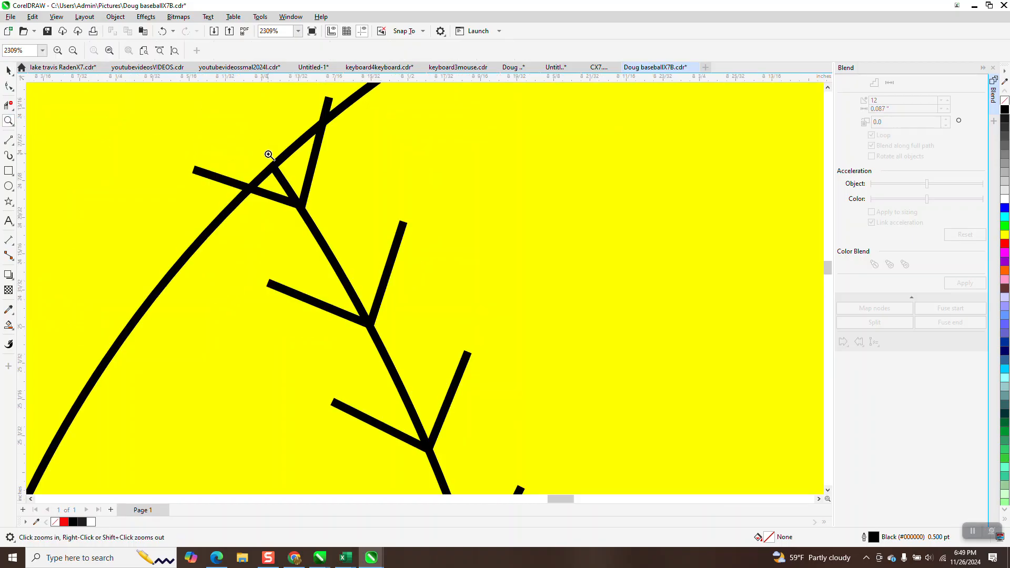
left_click(6, 71)
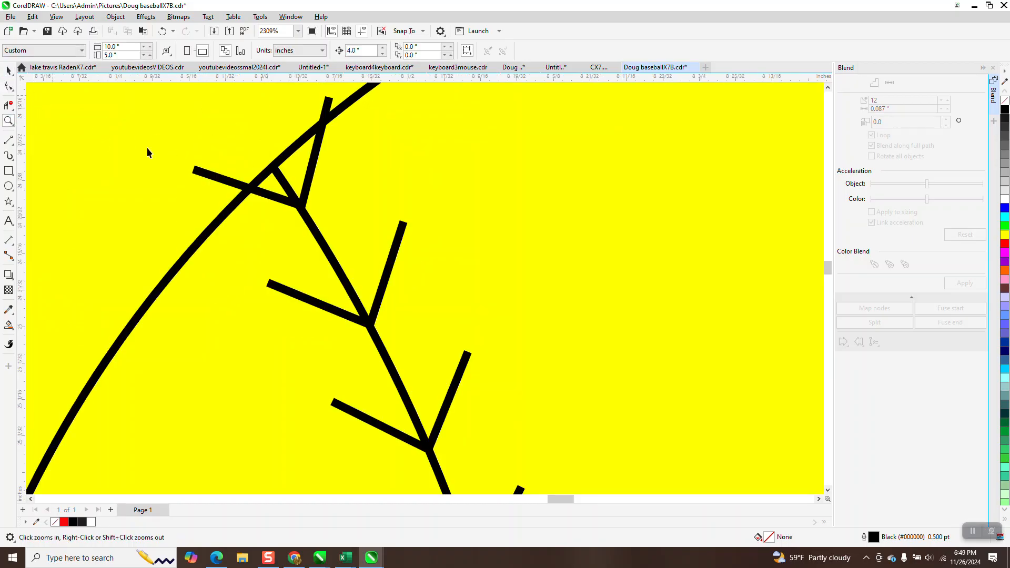
left_click(305, 194)
left_click_drag(305, 195, 341, 230)
left_click_drag(374, 313, 384, 330)
scroll(387, 312, "down", 6)
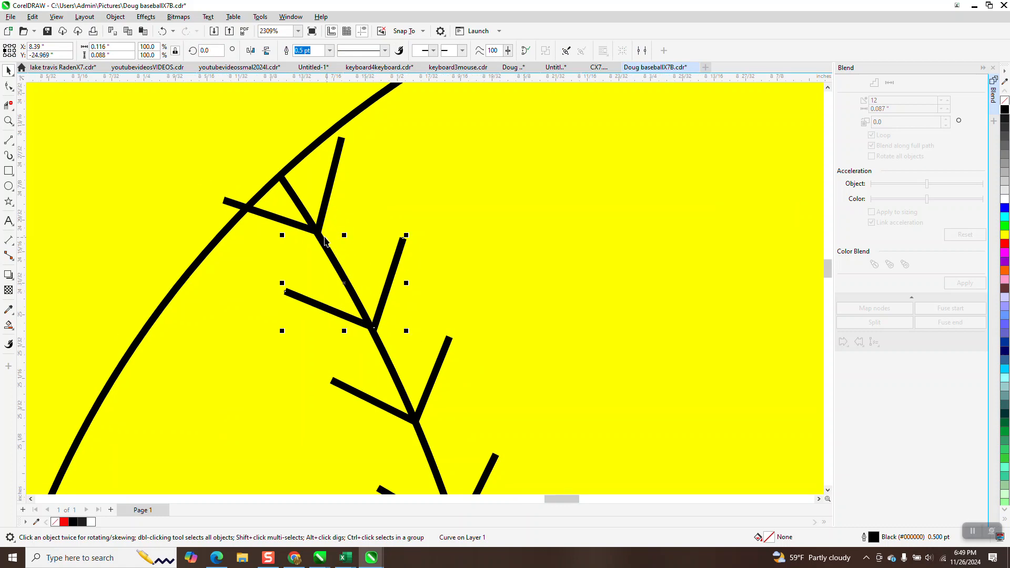
scroll(368, 200, "down", 4)
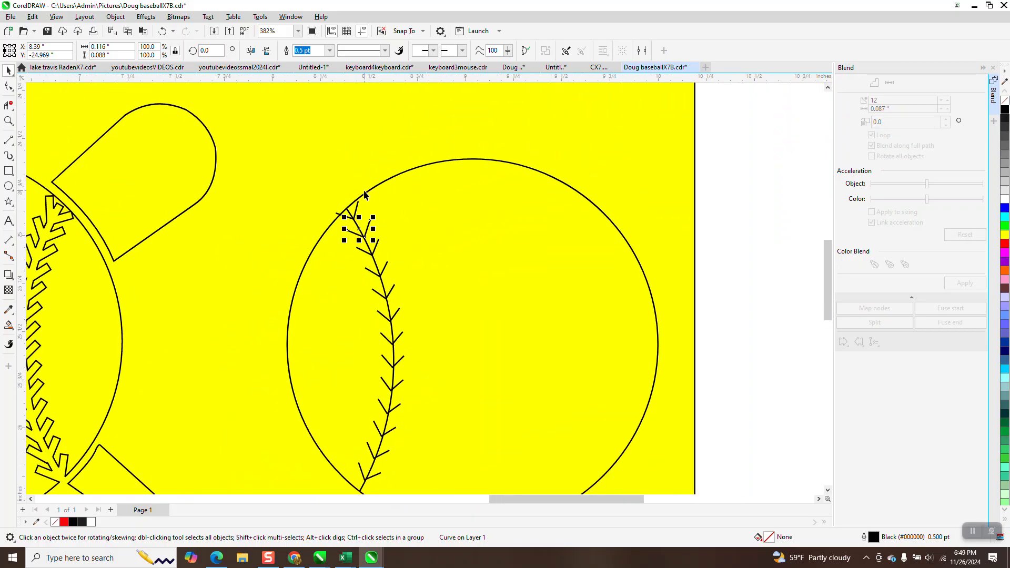
Step: Set the outline width of the left seam and all its stitches to 2.0 pt
left_click_drag(325, 184, 327, 207)
left_click_drag(374, 395, 423, 432)
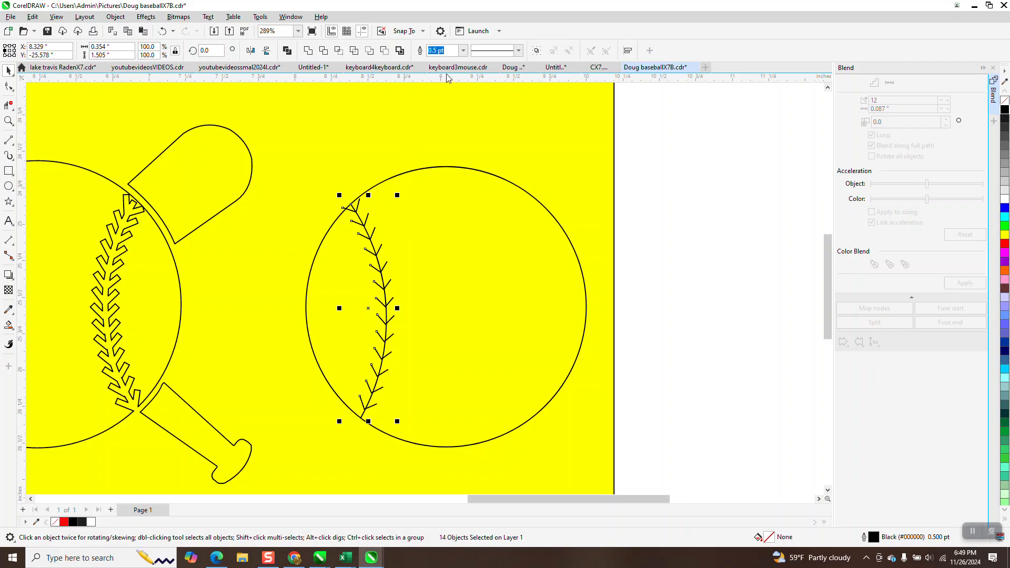
left_click(463, 50)
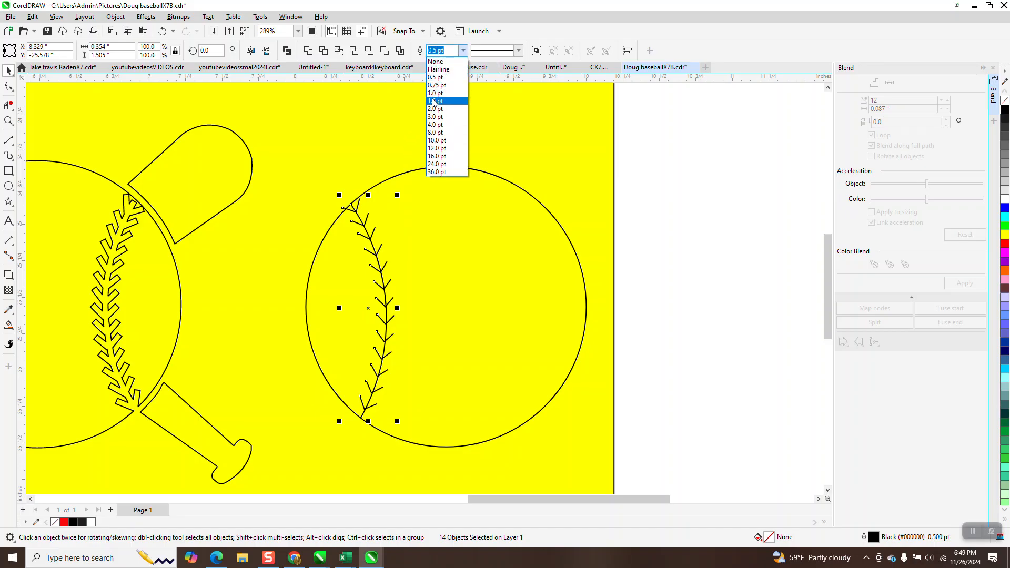
left_click(434, 101)
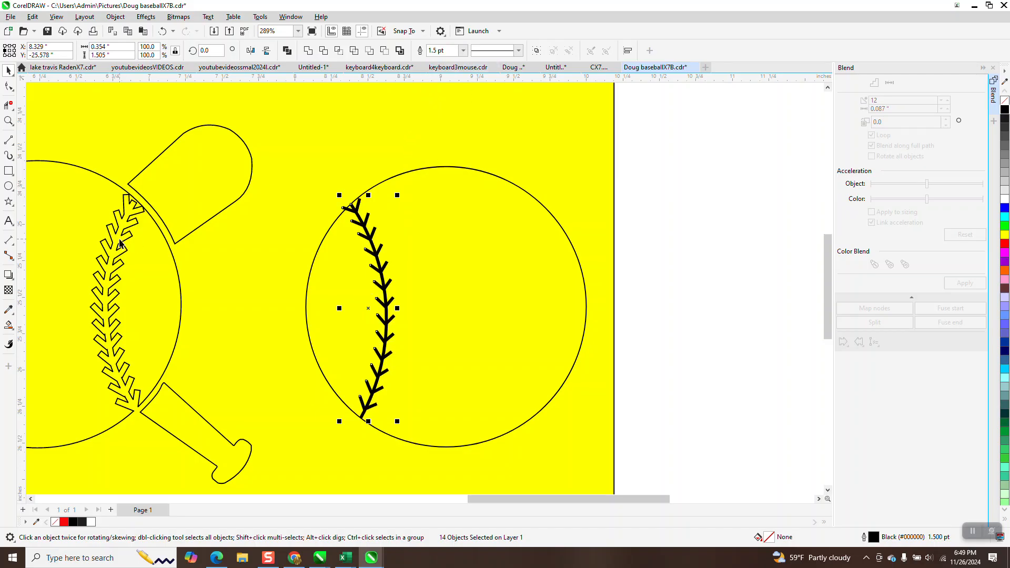
left_click(463, 50)
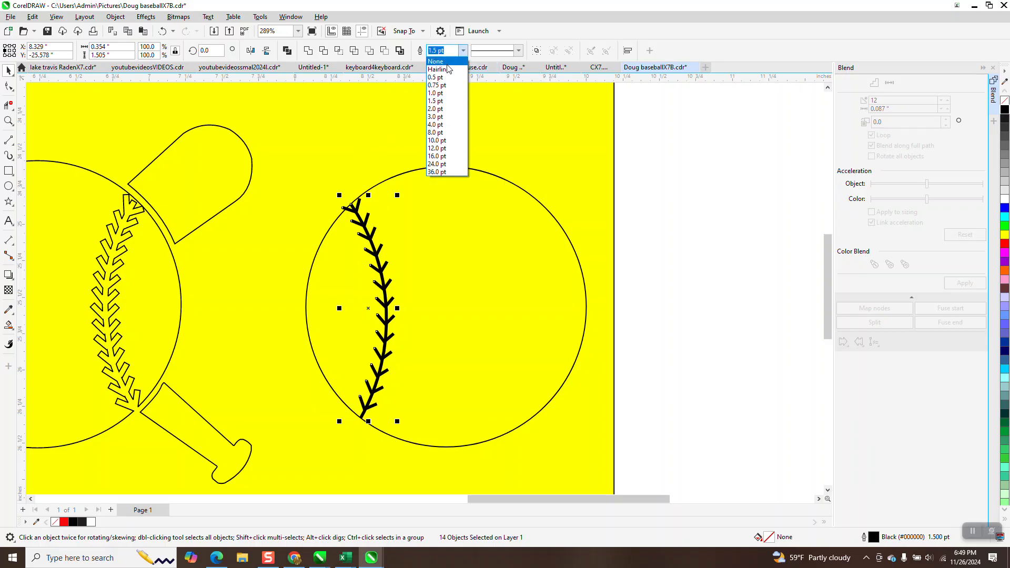
left_click(438, 111)
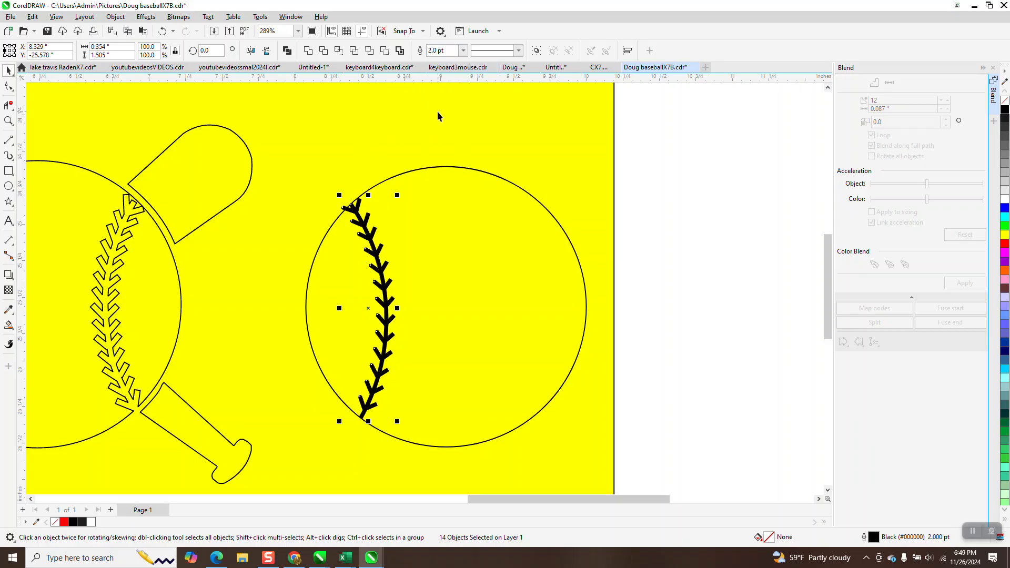
Step: Try a green Smart Fill on the ball section outside the left seam, and undo the fill
left_click(115, 17)
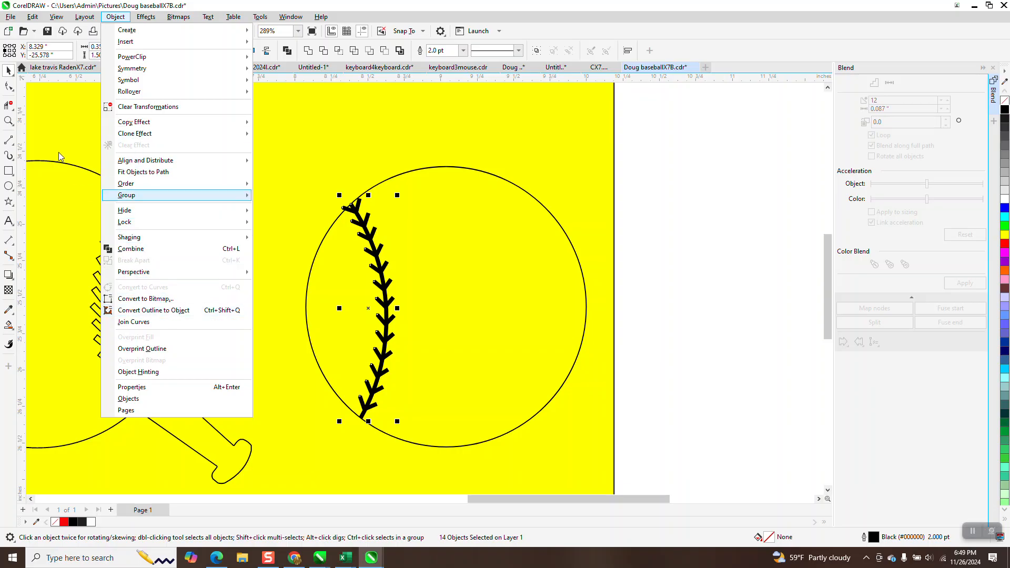
mouse_move(126, 195)
left_click(14, 79)
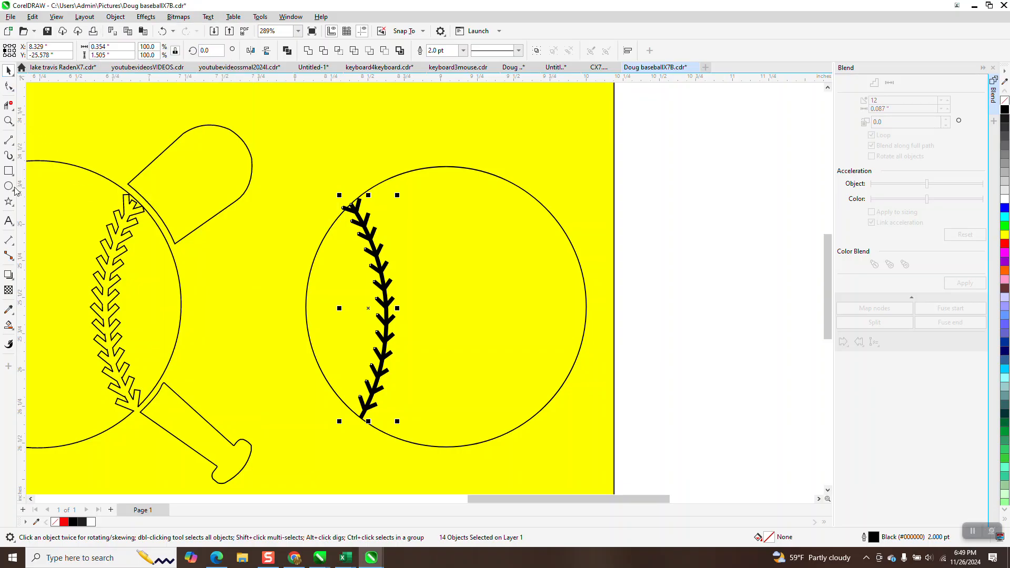
left_click(8, 325)
left_click(119, 51)
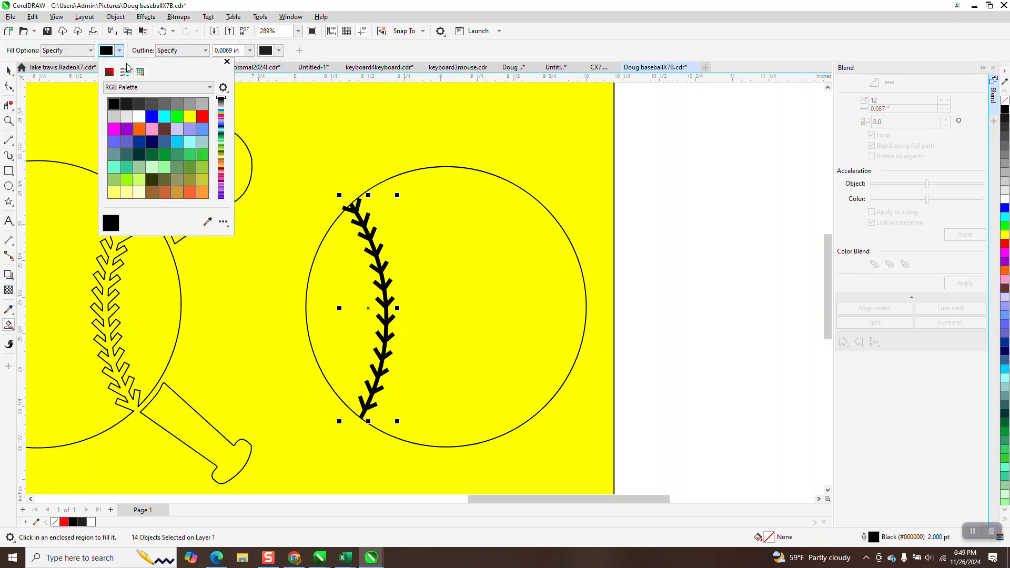
left_click(176, 116)
left_click(332, 265)
left_click(333, 266)
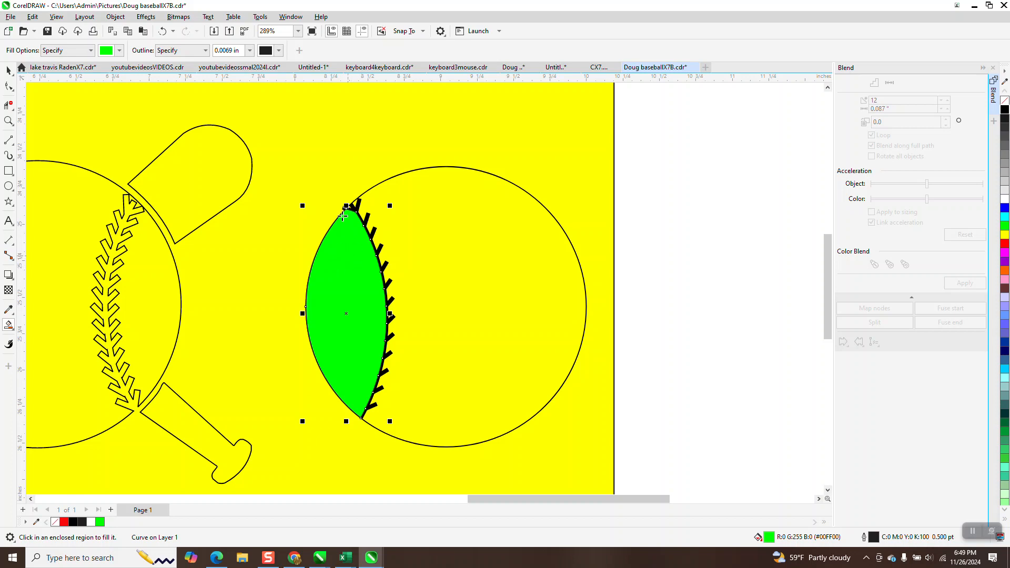
left_click(163, 33)
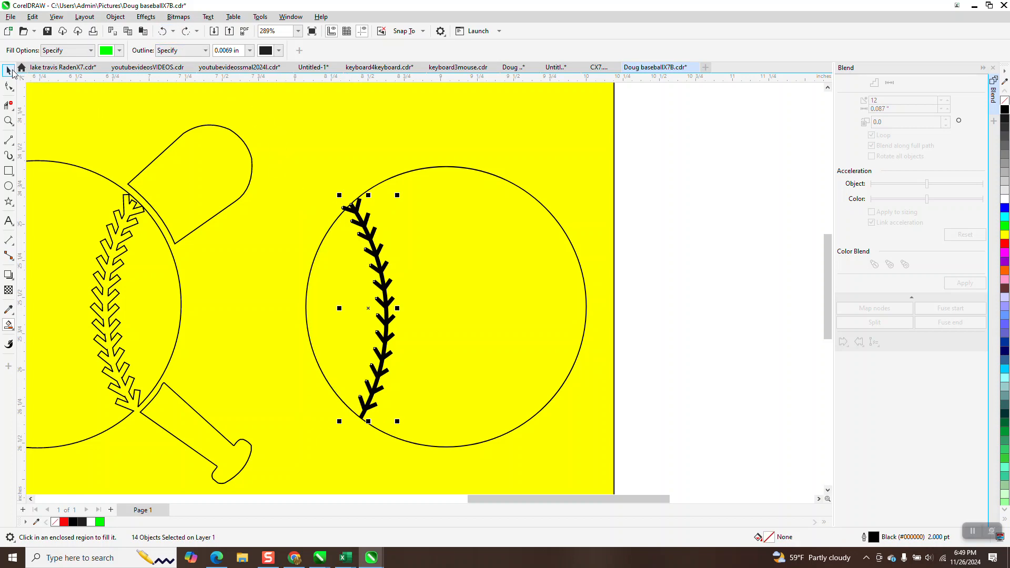
Step: Convert the outlines of the left seam and all its stitches to objects
left_click(8, 70)
left_click_drag(291, 176, 441, 451)
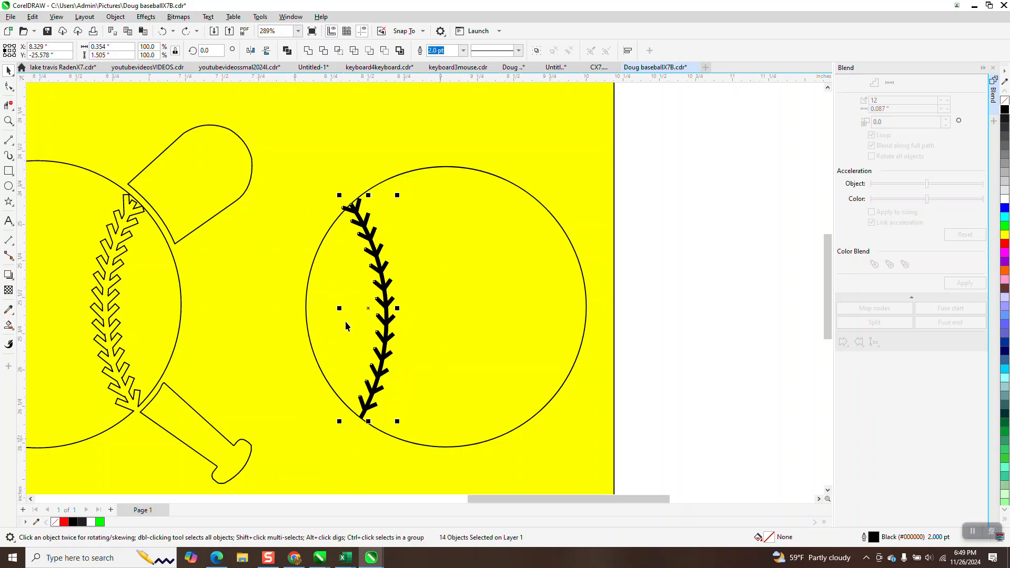
left_click(115, 16)
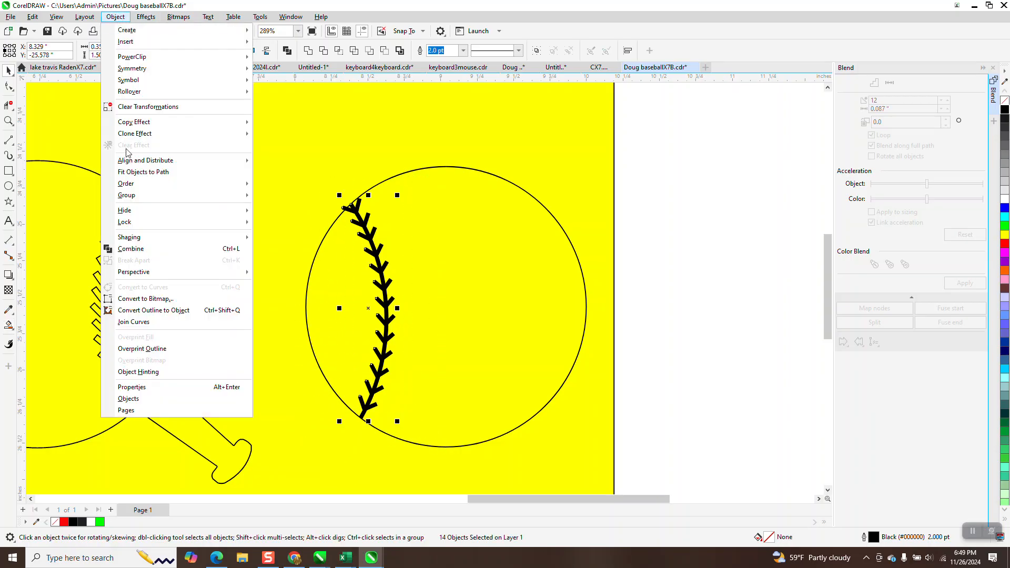
left_click(166, 310)
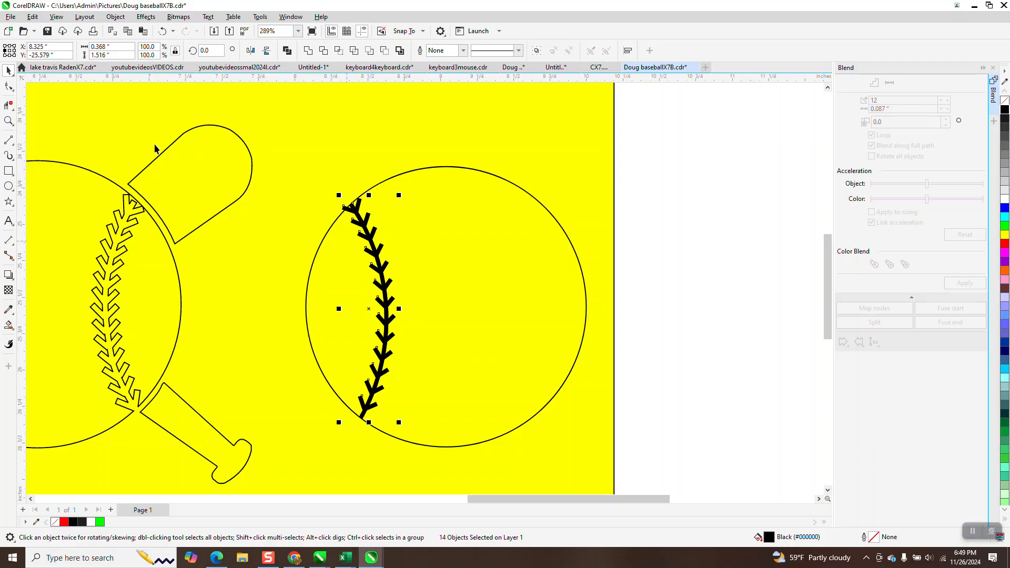
Step: Create a horizontally mirrored copy of the stitched seam and place it symmetrically on the ball's right side
left_click(251, 51, "ctrl")
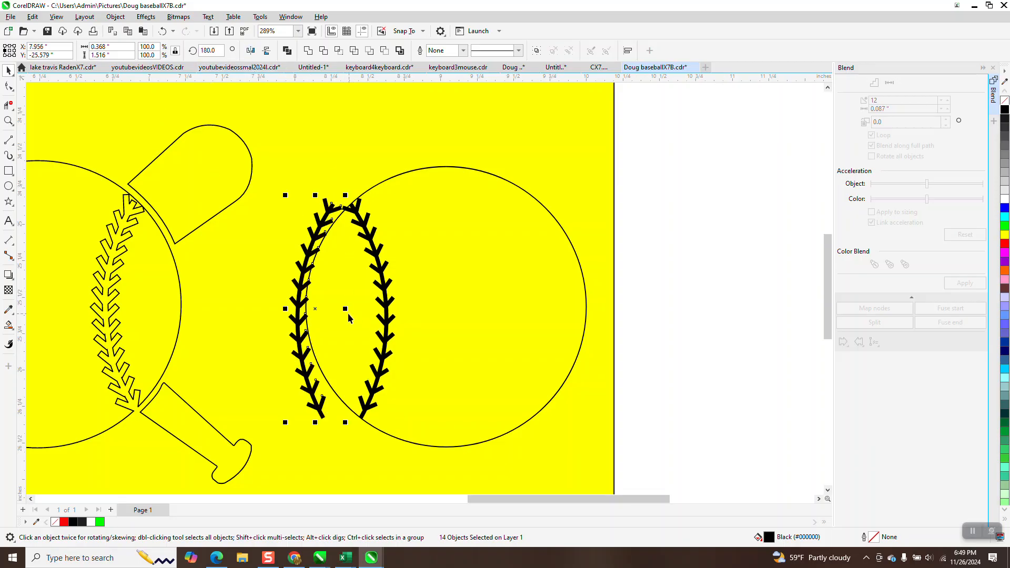
left_click_drag(315, 309, 522, 325)
left_click_drag(523, 325, 521, 321)
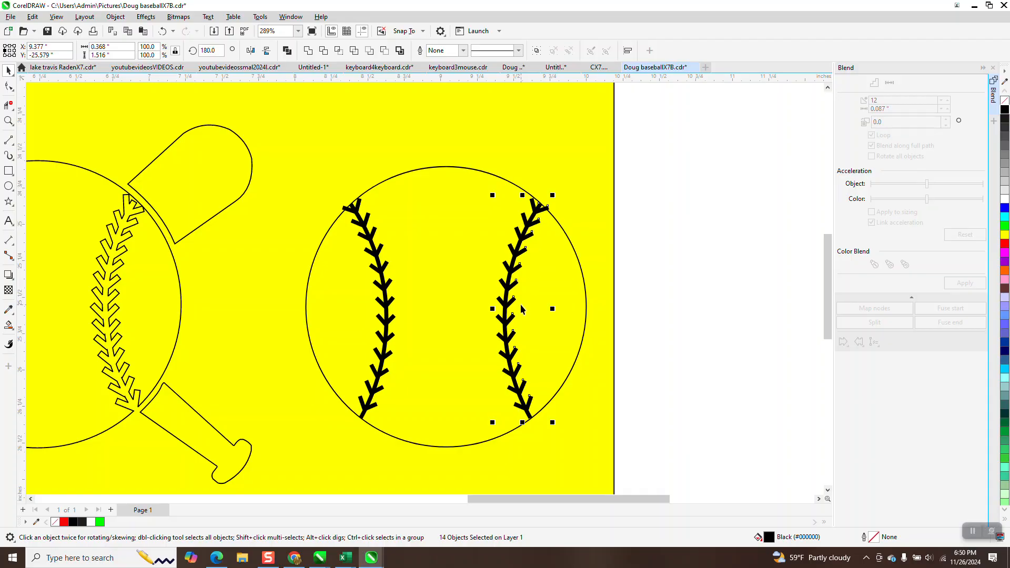
scroll(434, 206, "down", 2)
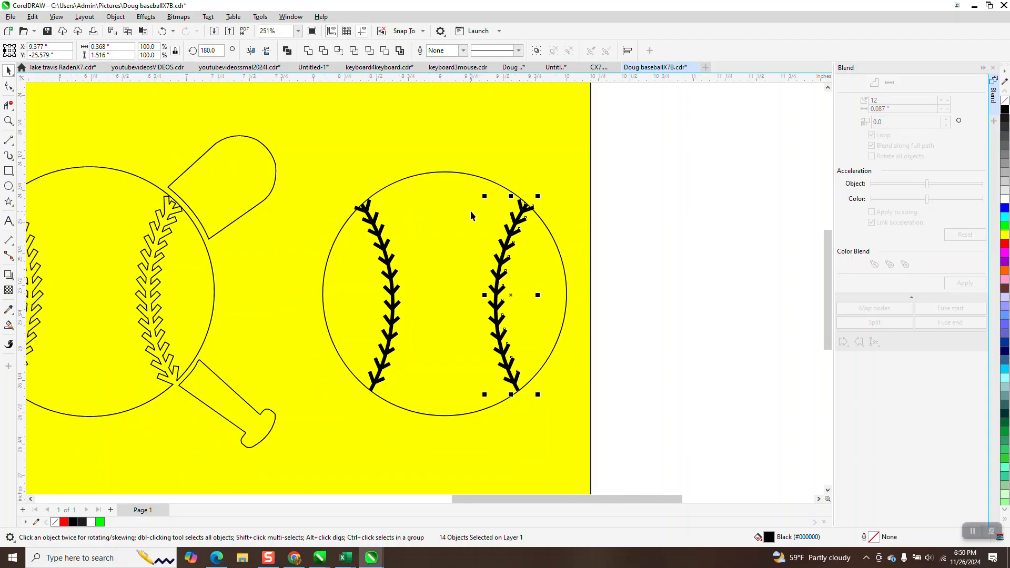
left_click(600, 186)
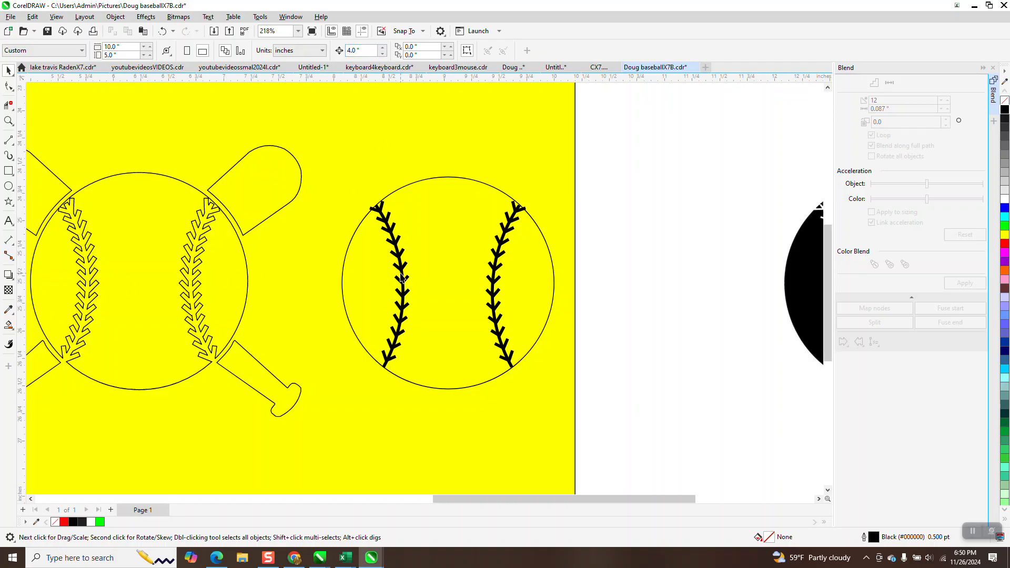
Step: Test the green Smart Fill on the ball's left section with the converted stitches, and undo the fill
left_click(8, 325)
left_click(373, 288)
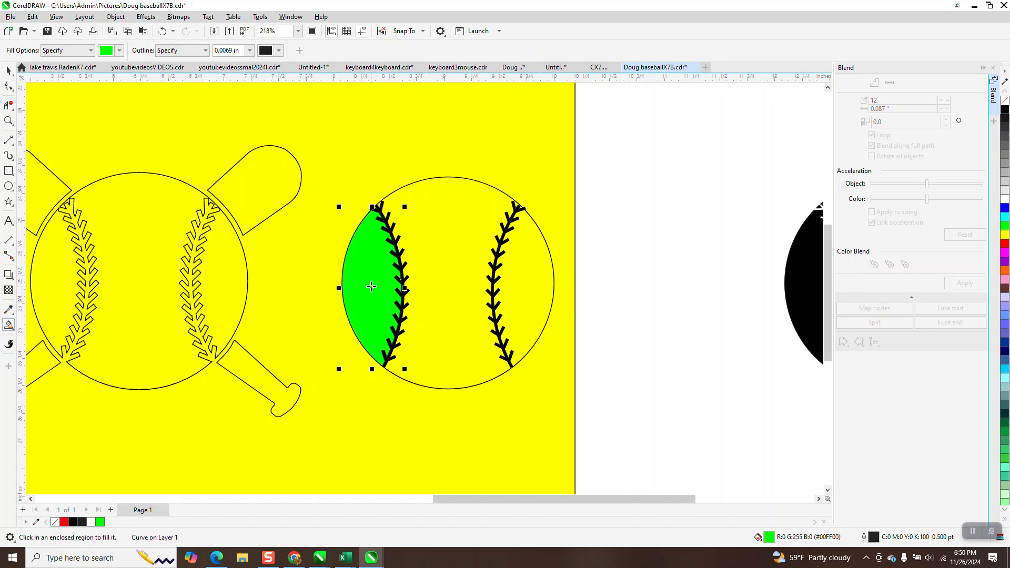
left_click(163, 32)
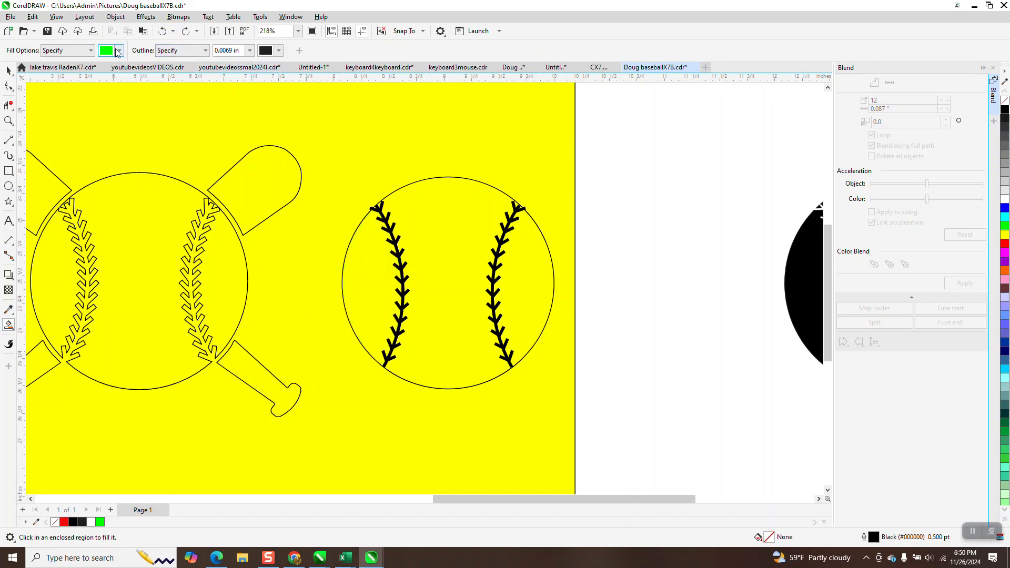
Step: Set the Smart Fill colour to black, and move the finished black baseball beside the page 4 inches to the right
left_click(120, 50)
left_click(114, 103)
scroll(382, 288, "down", 2)
key("space")
mouse_move(580, 206)
left_mouse_down()
mouse_move(601, 245)
mouse_move(765, 352)
left_mouse_up()
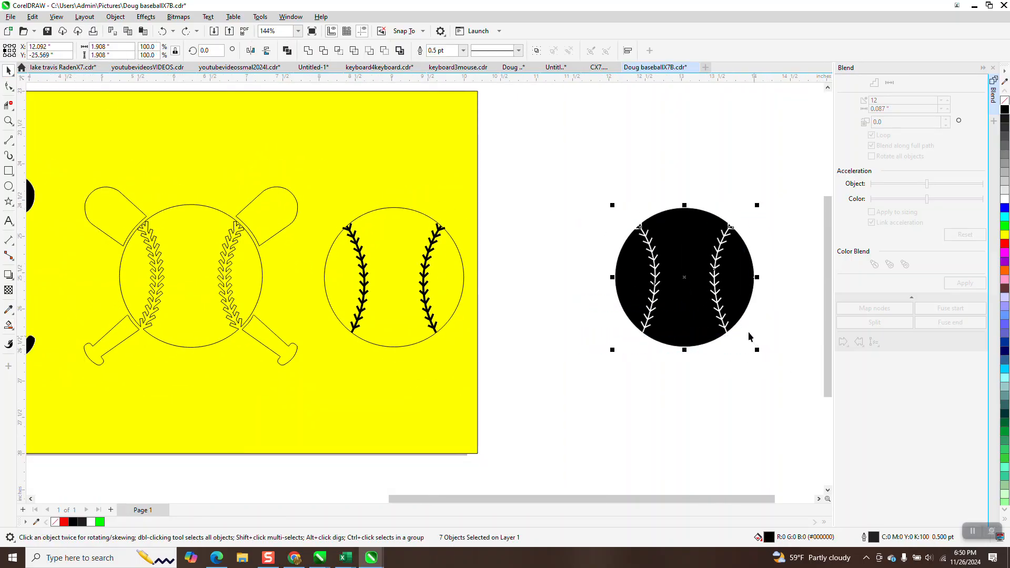
key("Right")
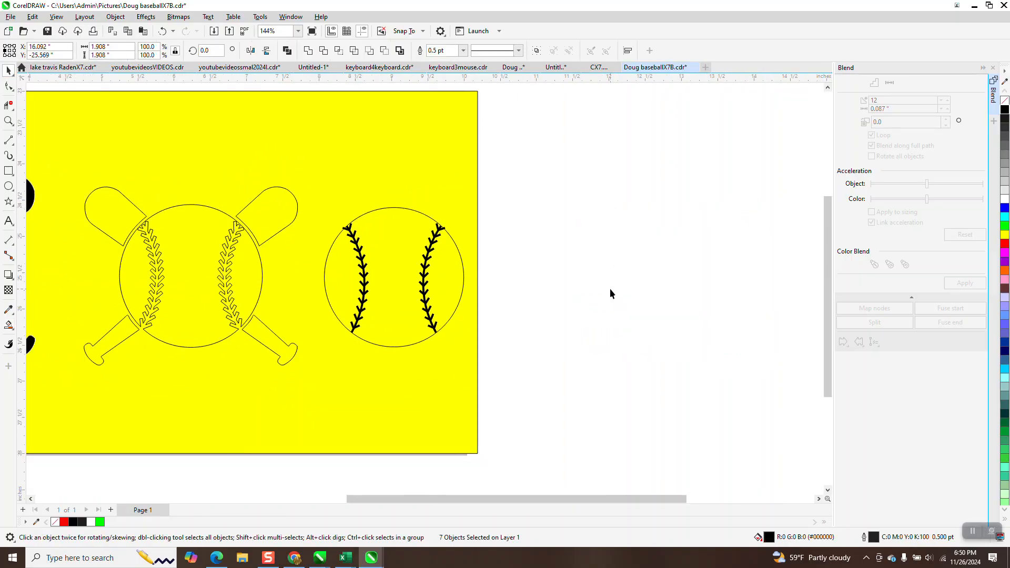
Step: Smart Fill the ball's left section and its joined middle and right section in black, moving each piece 4 inches to the right
left_click(10, 326)
left_click(336, 288)
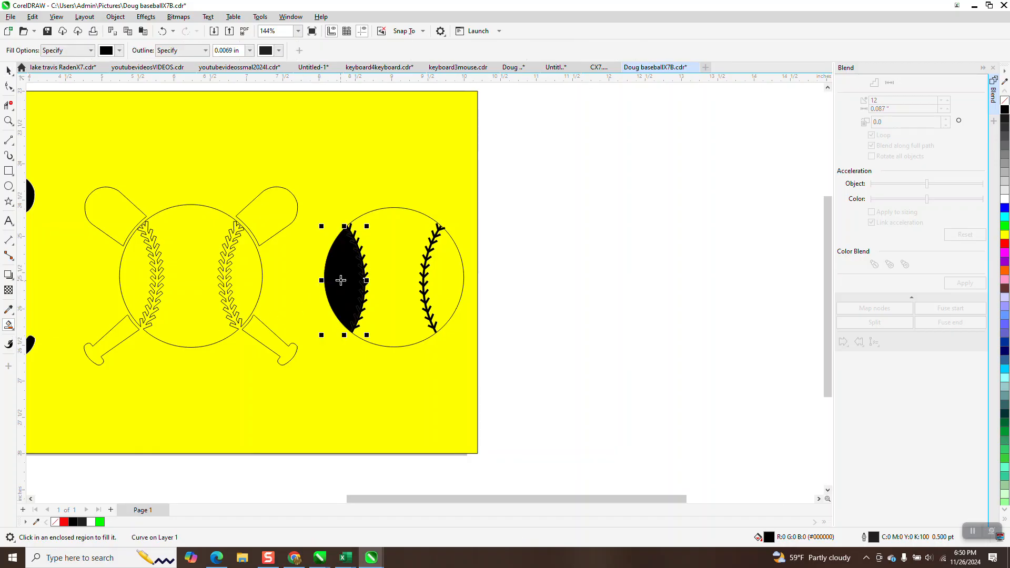
key("Right")
left_click(411, 269)
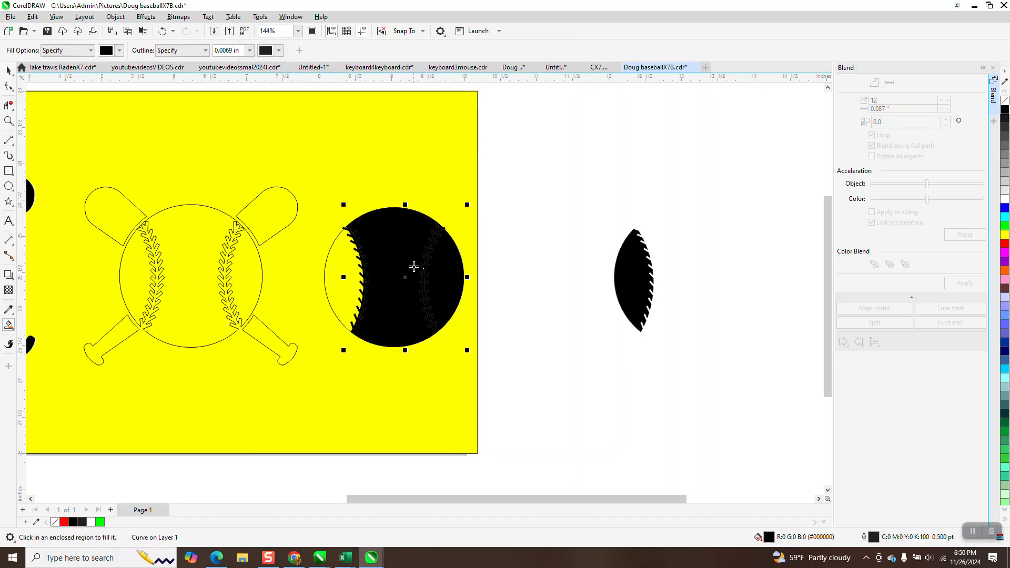
key("Right")
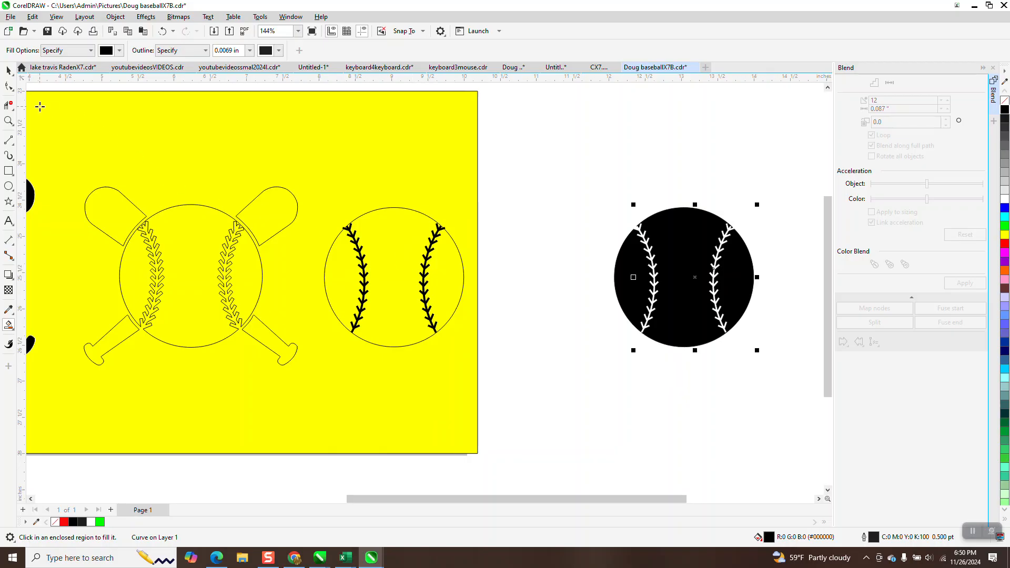
Step: Smart Fill the small gap between the left seam's top stitch and the ball's edge in black, and move it onto the extracted ball
left_click(9, 121)
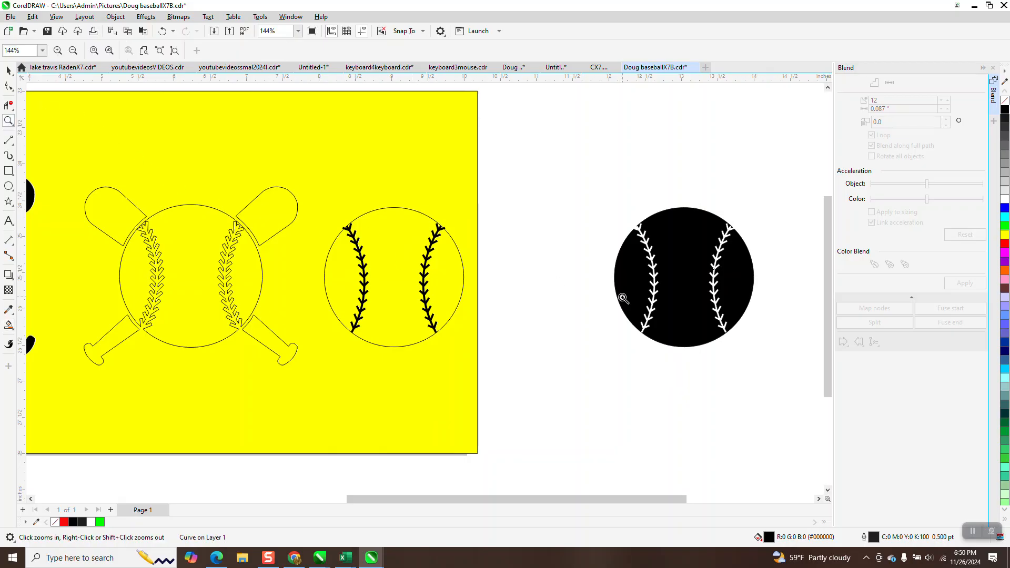
left_click_drag(621, 221, 653, 247)
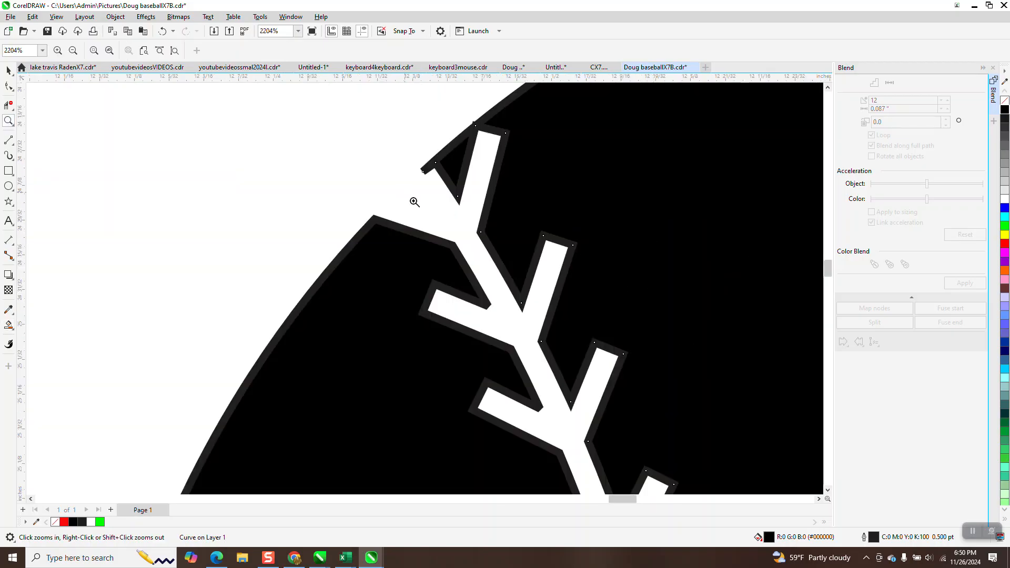
scroll(415, 199, "down", 3)
scroll(441, 203, "down", 3)
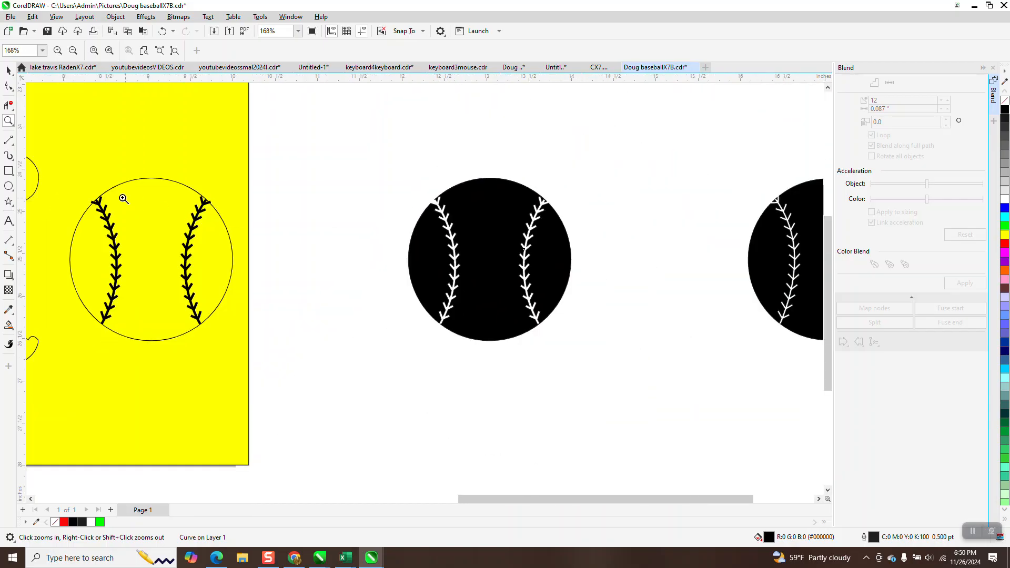
scroll(187, 230, "up", 5)
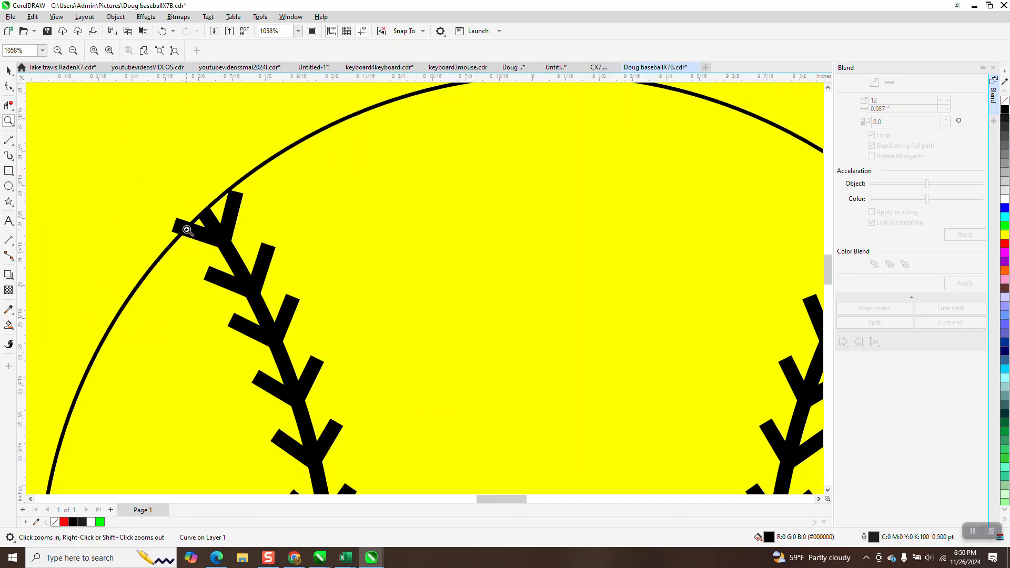
left_click(8, 325)
left_click(198, 221)
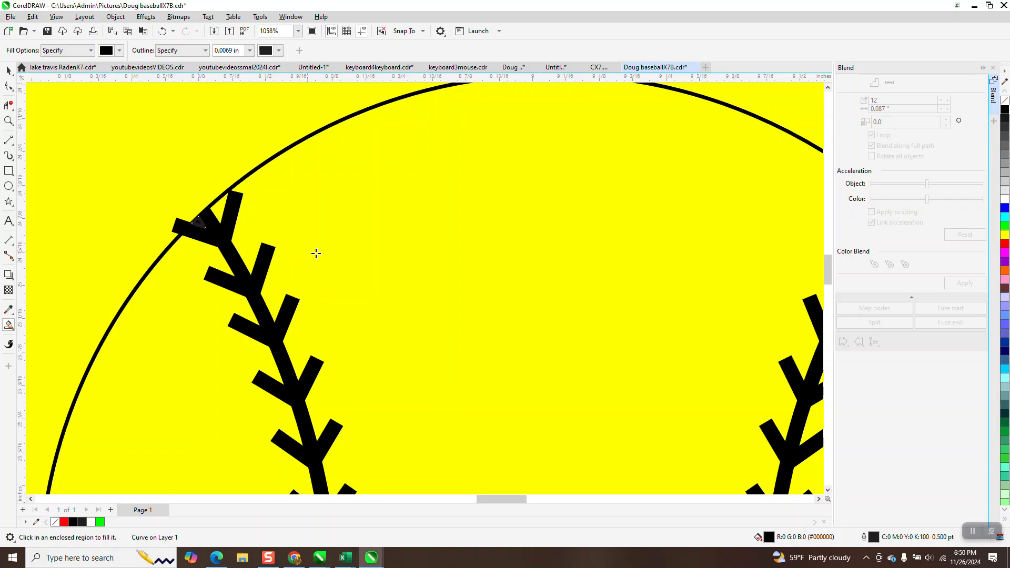
key("ctrl+z")
scroll(74, 108, "down", 5)
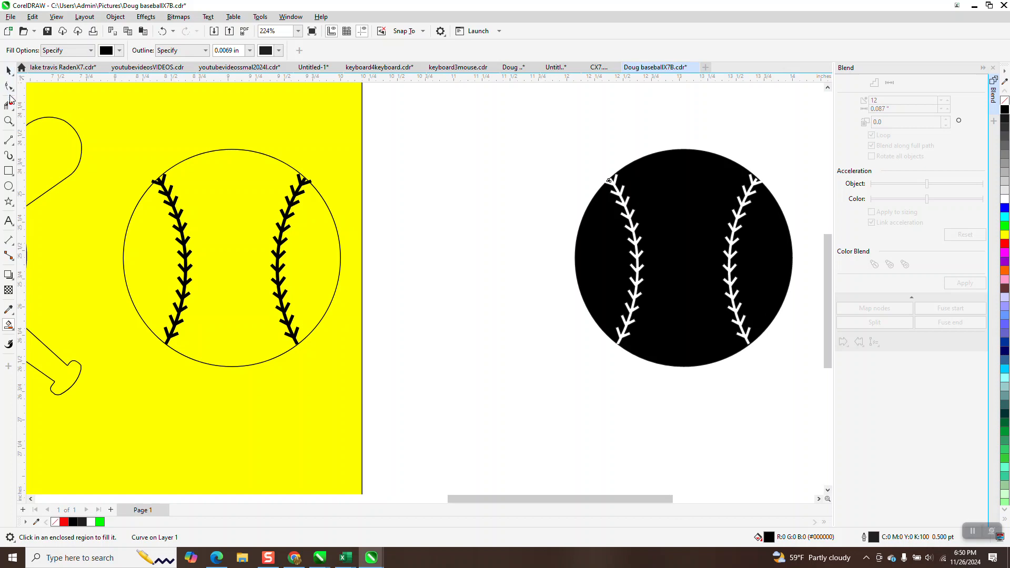
Step: Draw a rectangle about 6.9 by 2.95 inches around both black baseballs, fill it yellow and send it behind them
left_click(9, 120)
left_click_drag(576, 158, 763, 348)
scroll(532, 252, "down", 1)
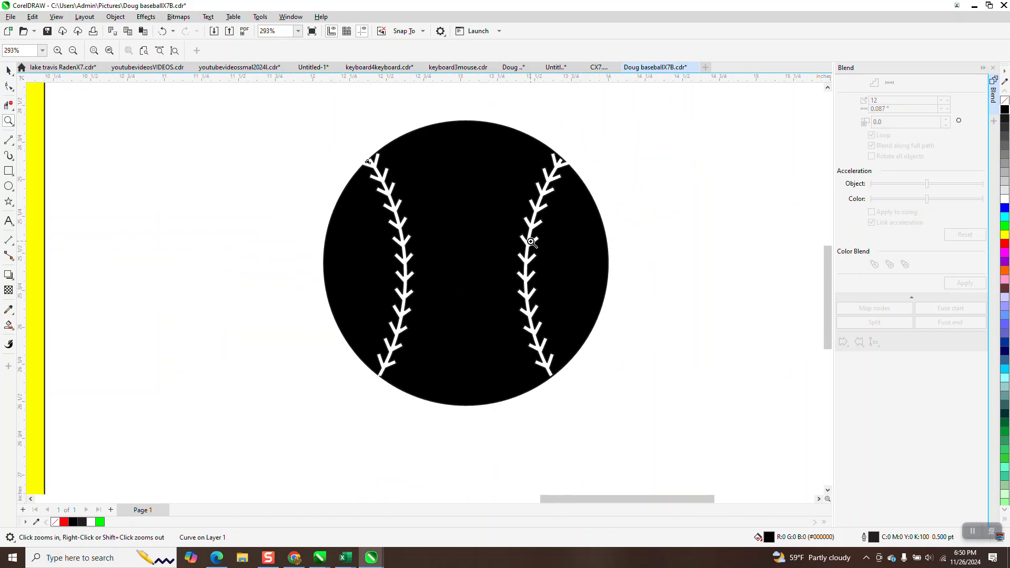
scroll(429, 234, "down", 1)
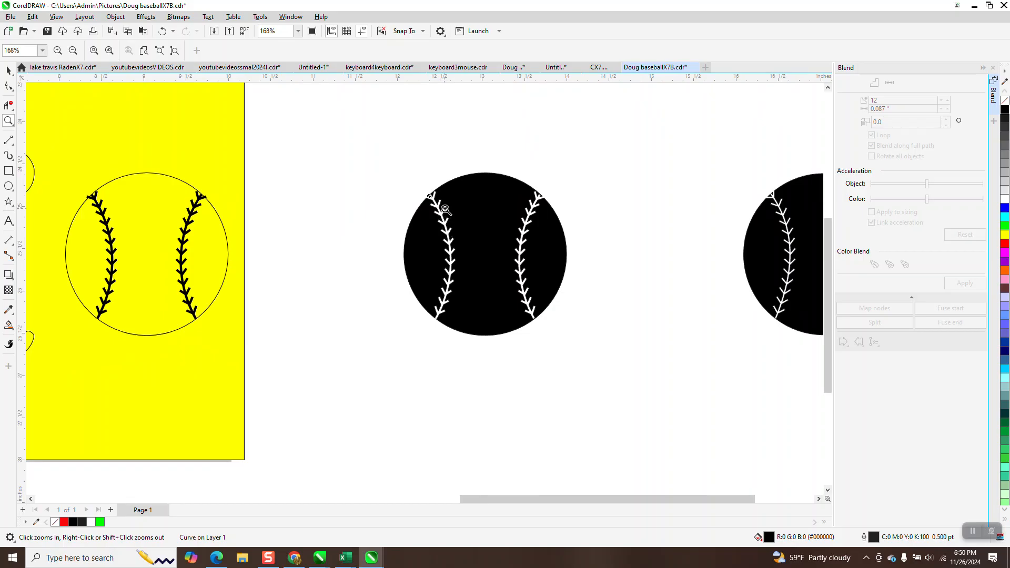
scroll(461, 220, "down", 1)
scroll(481, 218, "down", 1)
left_click(9, 70)
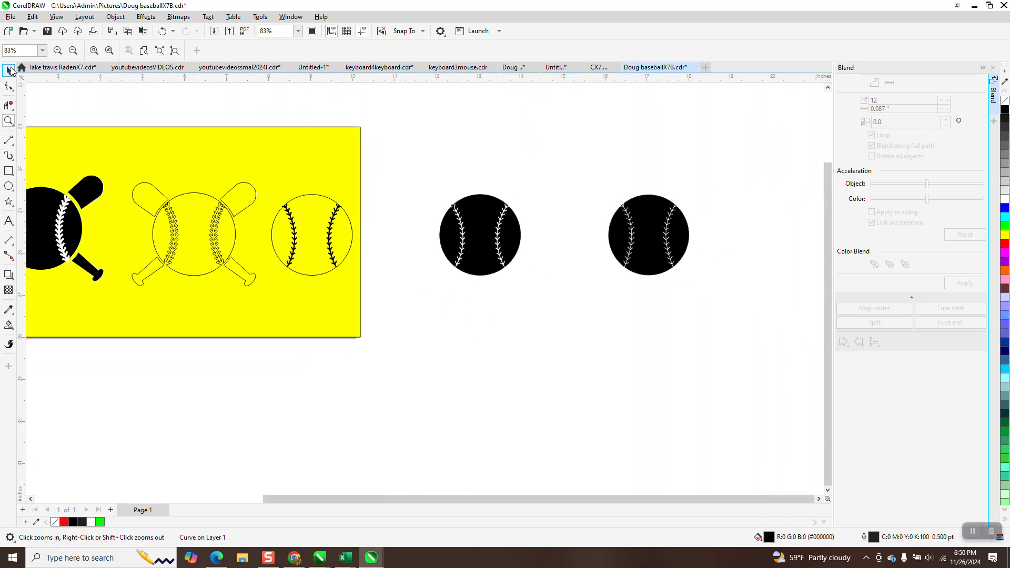
left_click(9, 172)
left_click_drag(422, 182, 712, 305)
left_click(1004, 235)
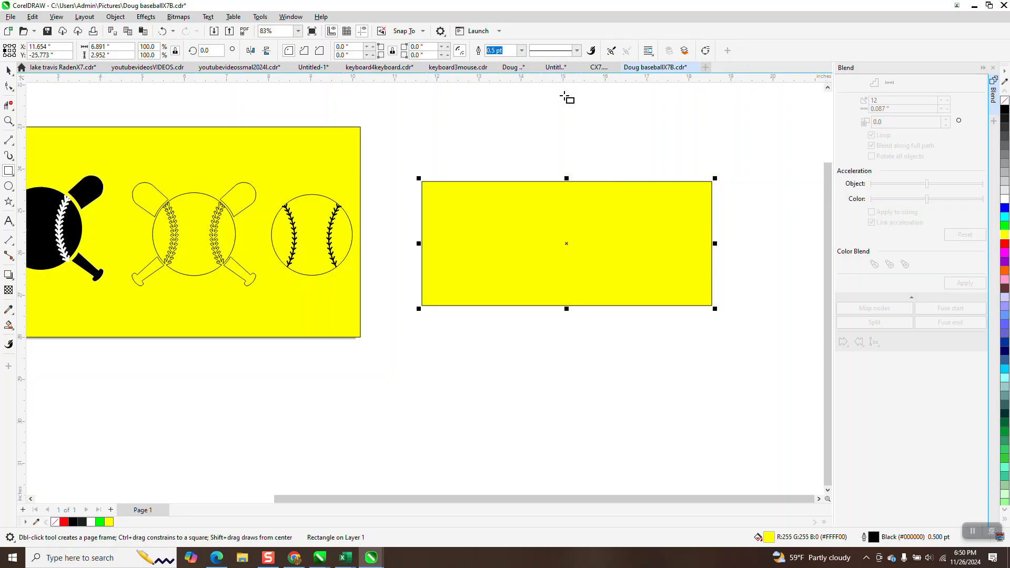
left_click(684, 51)
Step: Examine the stitch cut-outs of the two black baseballs against the yellow rectangle
left_click(8, 121)
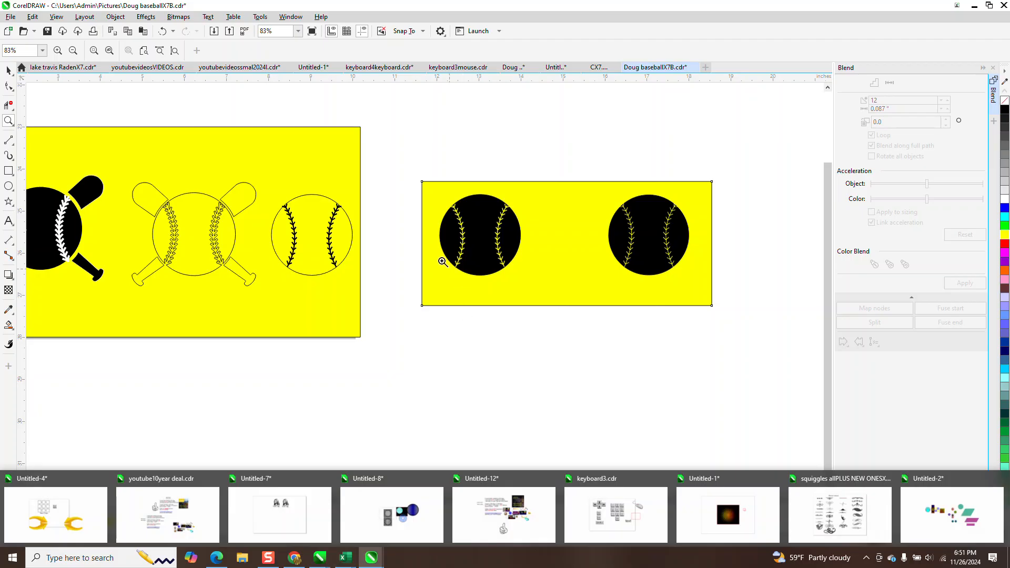
left_click_drag(406, 181, 714, 303)
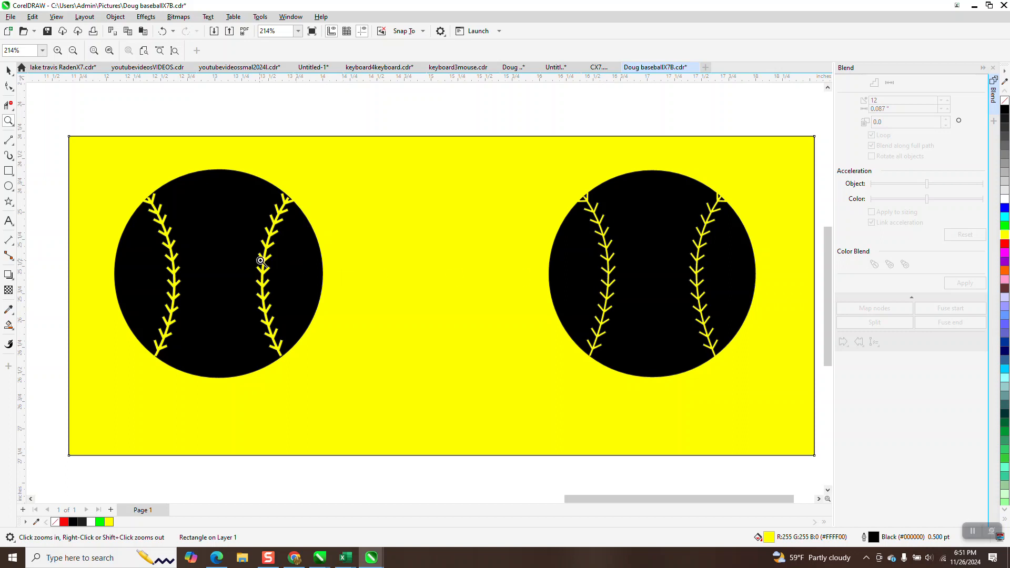
right_click(278, 227)
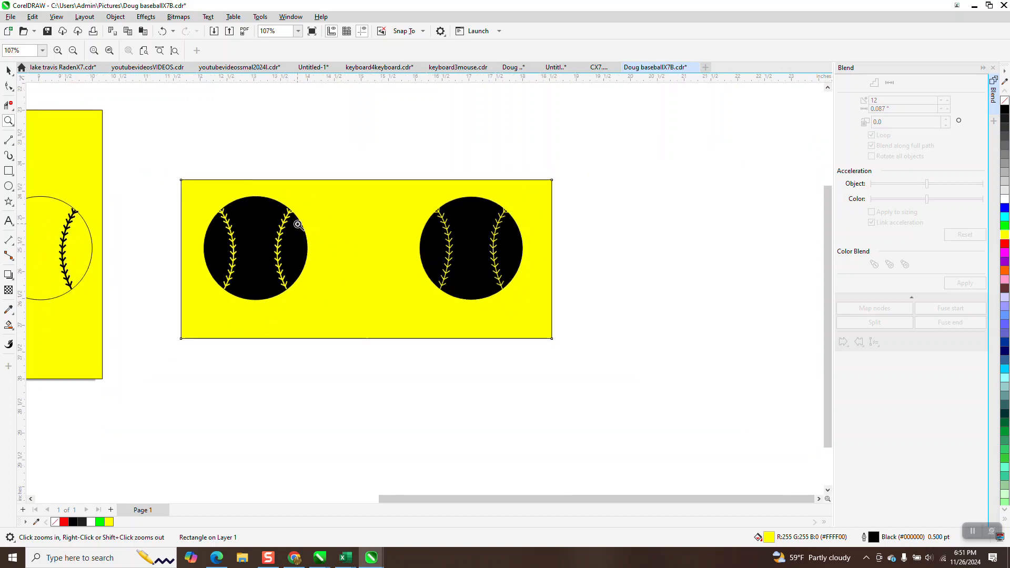
scroll(277, 232, "down", 1)
left_click_drag(213, 194, 357, 301)
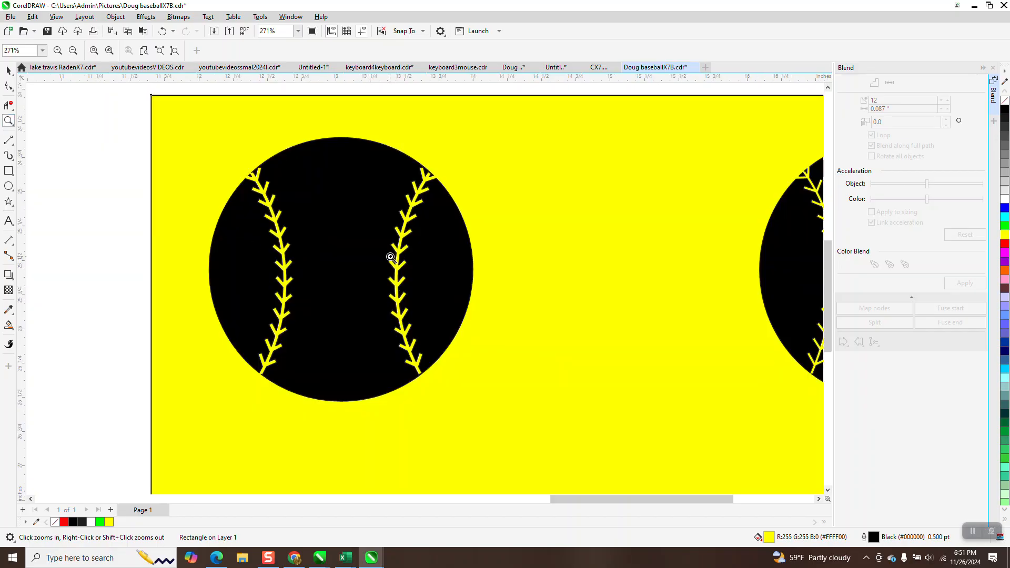
scroll(390, 257, "down", 3)
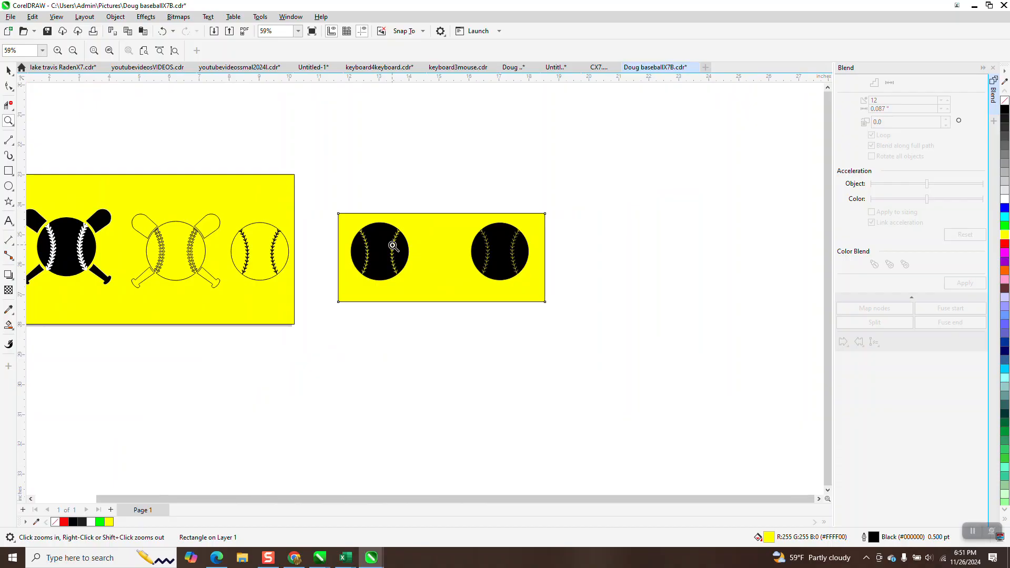
scroll(392, 245, "down", 1)
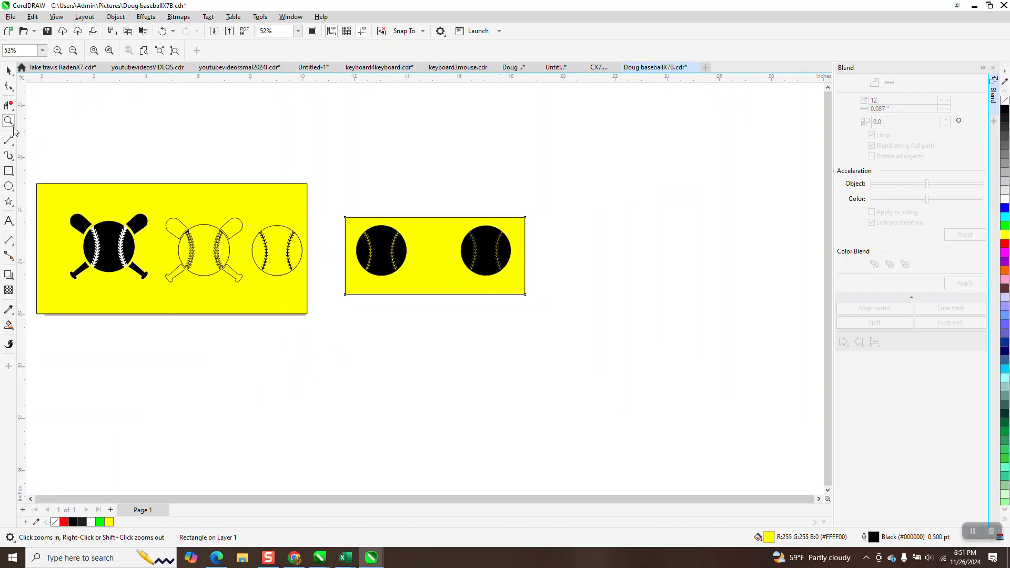
left_click_drag(355, 212, 456, 300)
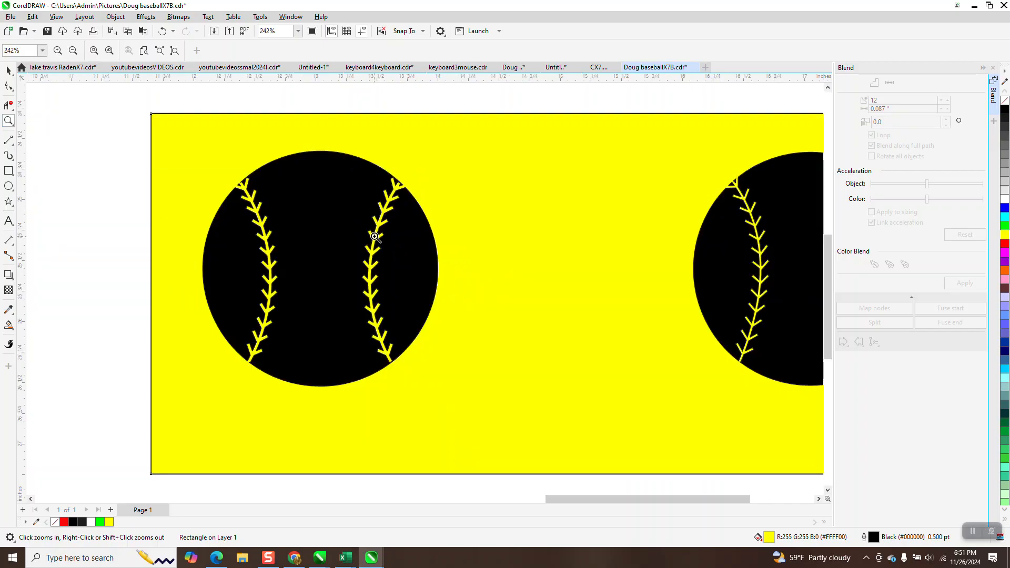
scroll(375, 237, "down", 3)
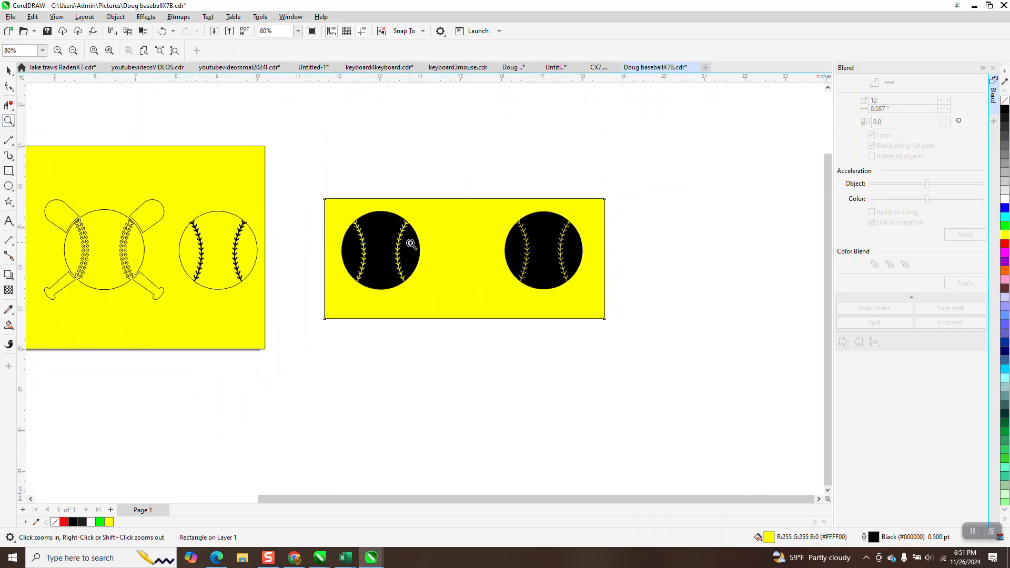
left_click(8, 70)
left_click(162, 209)
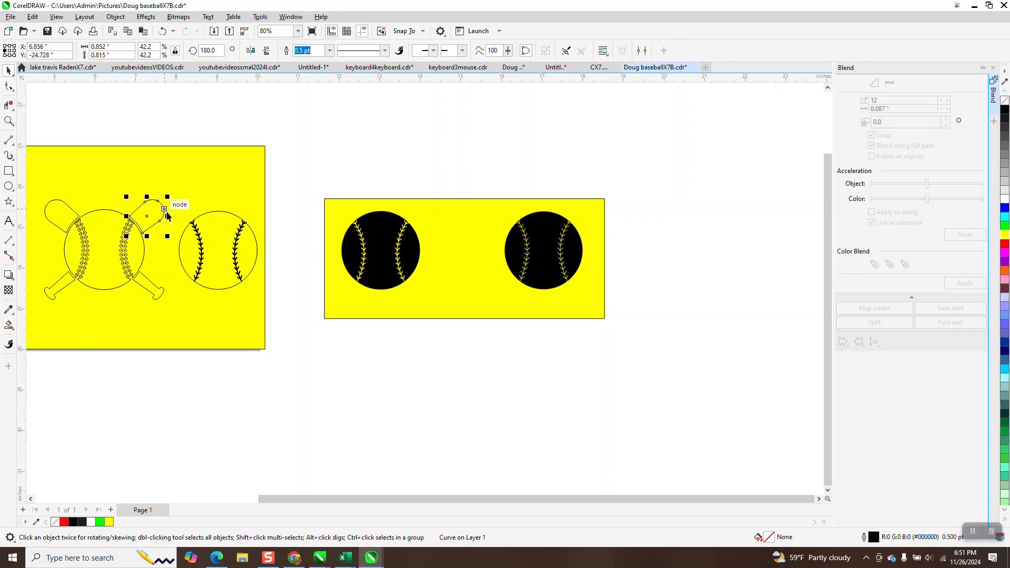
key("Down")
key("Up")
key("Right")
key("Right")
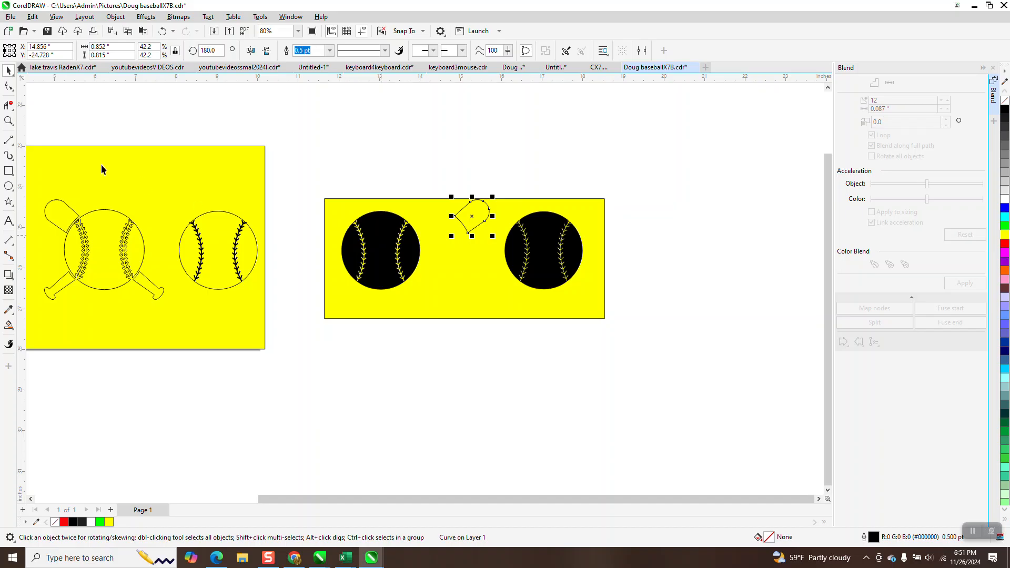
key("Left")
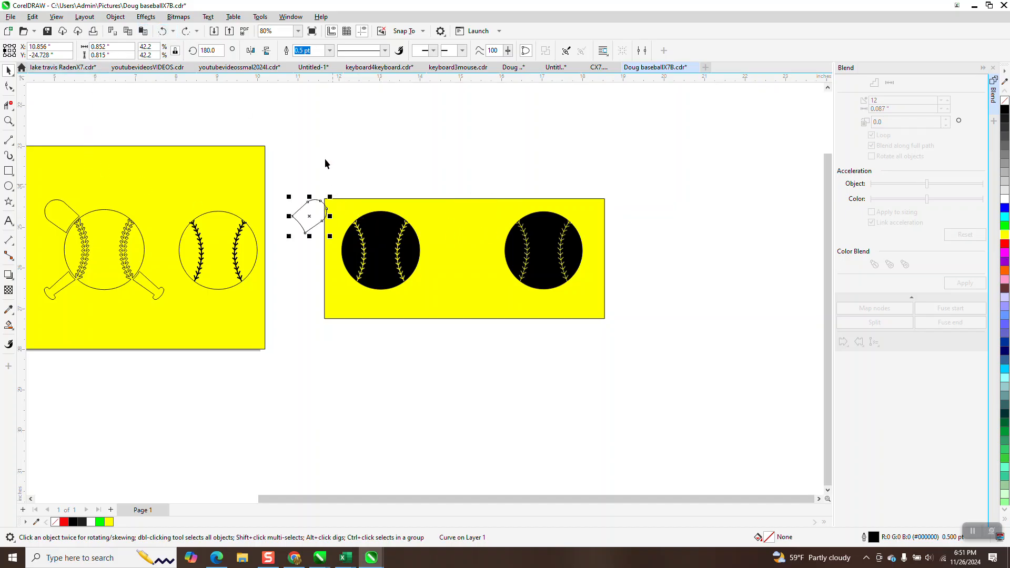
key("Left")
Step: Group the three pieces of the left black baseball and place the group over the outlined ball between the crossed bats
left_click_drag(307, 173, 441, 318)
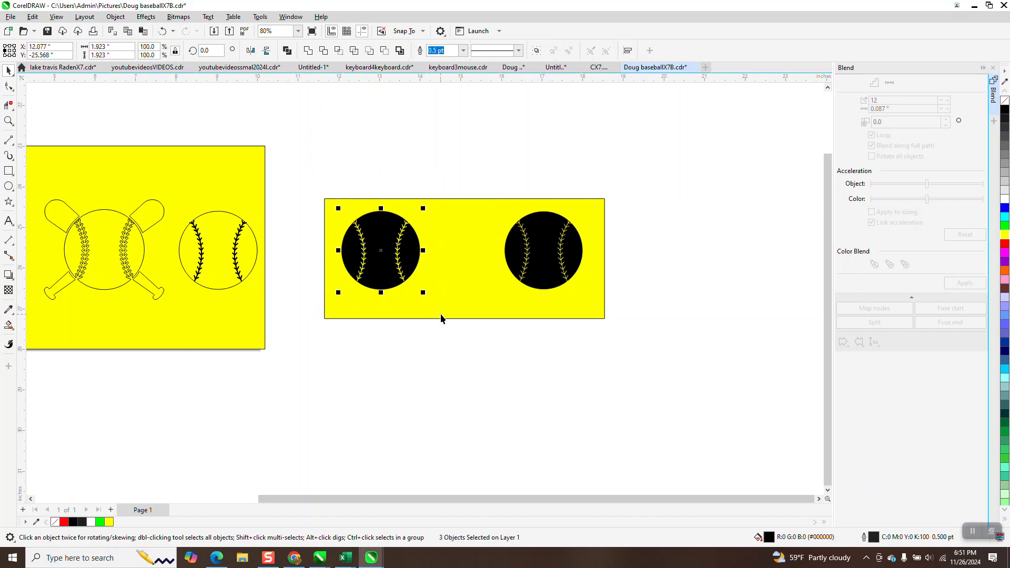
key("ctrl+g")
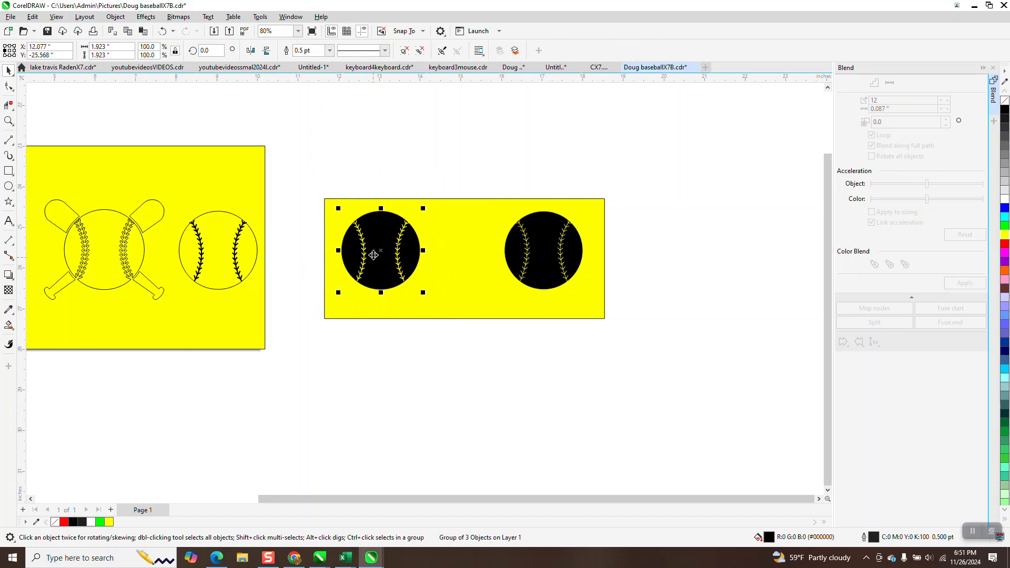
left_click_drag(379, 251, 100, 249)
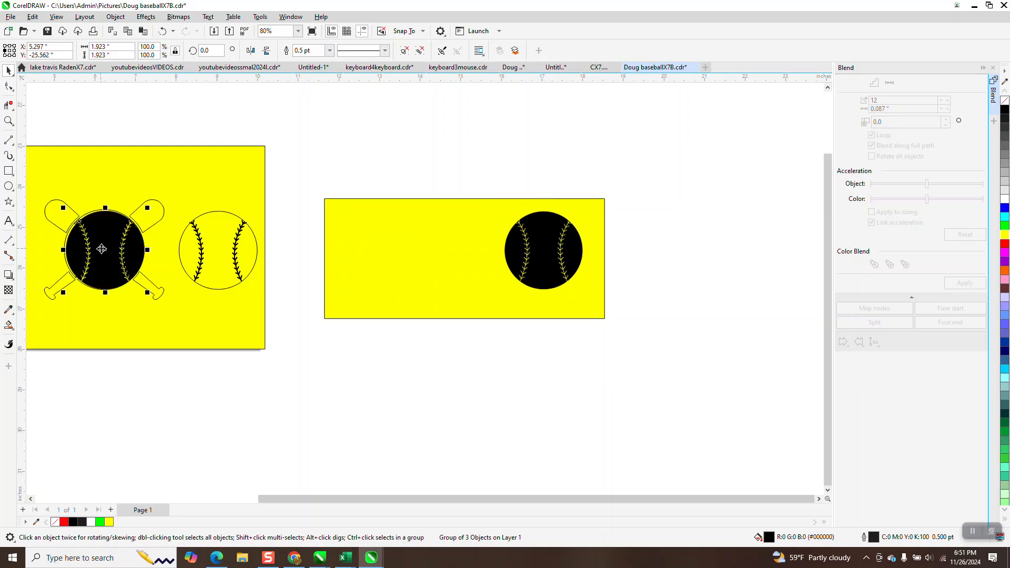
Step: Move the grouped black baseball 8 inches to the right onto the smaller yellow rectangle
key("Down")
key("Up")
key("Down")
key("Up")
key("Right")
key("Right")
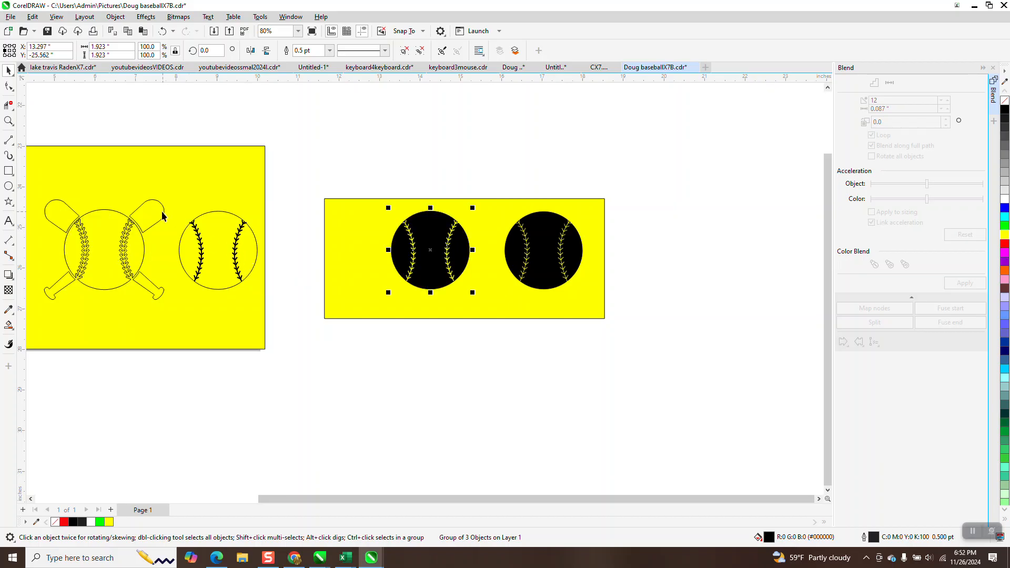
Step: Move both upper bat barrel outlines 8 inches to the right so they flank the top of the grouped black baseball
left_click(163, 211)
key("Down")
key("Up")
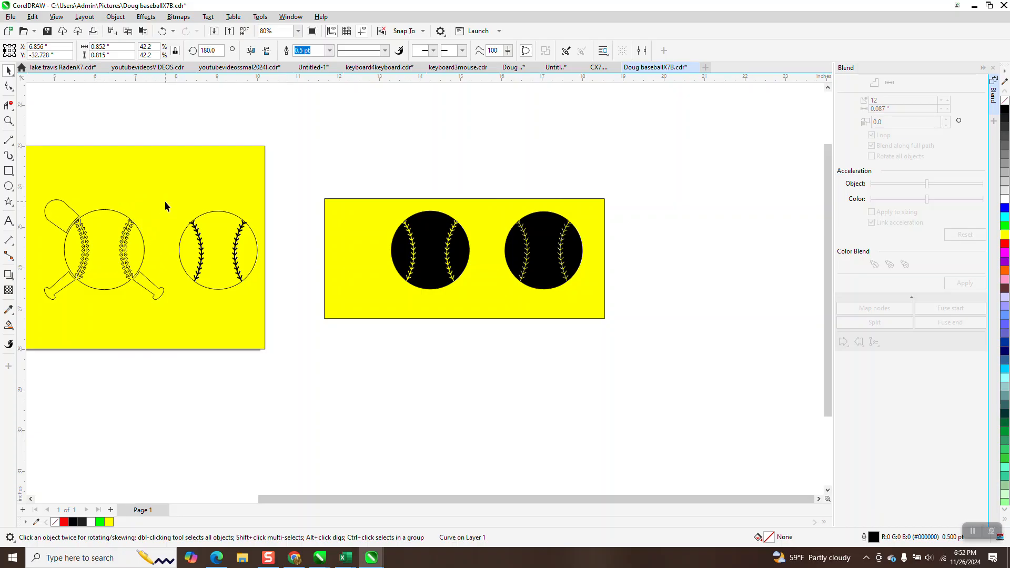
key("Down")
key("Up")
key("Right")
key("Right")
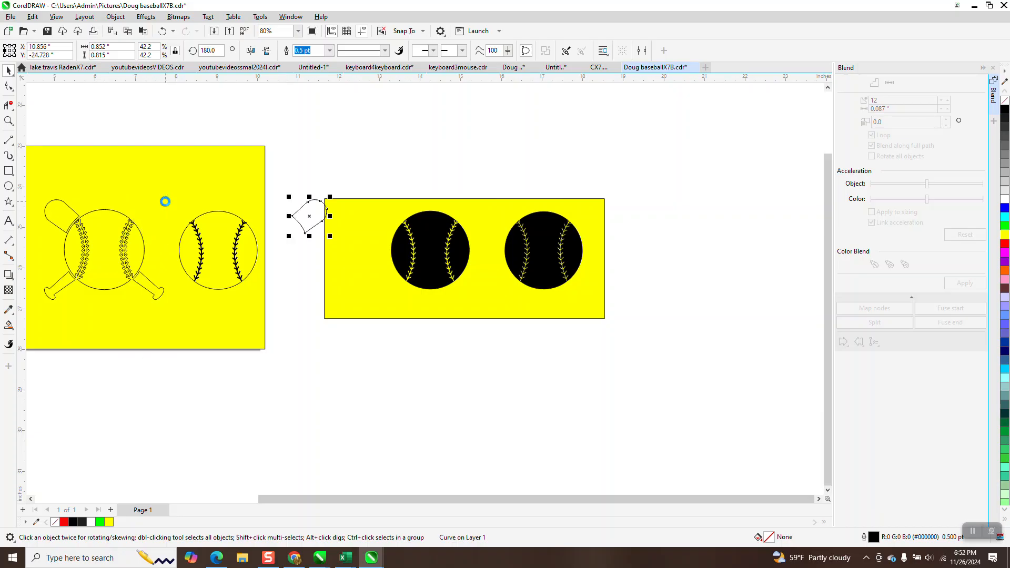
left_click(48, 210)
key("Right")
key("Right")
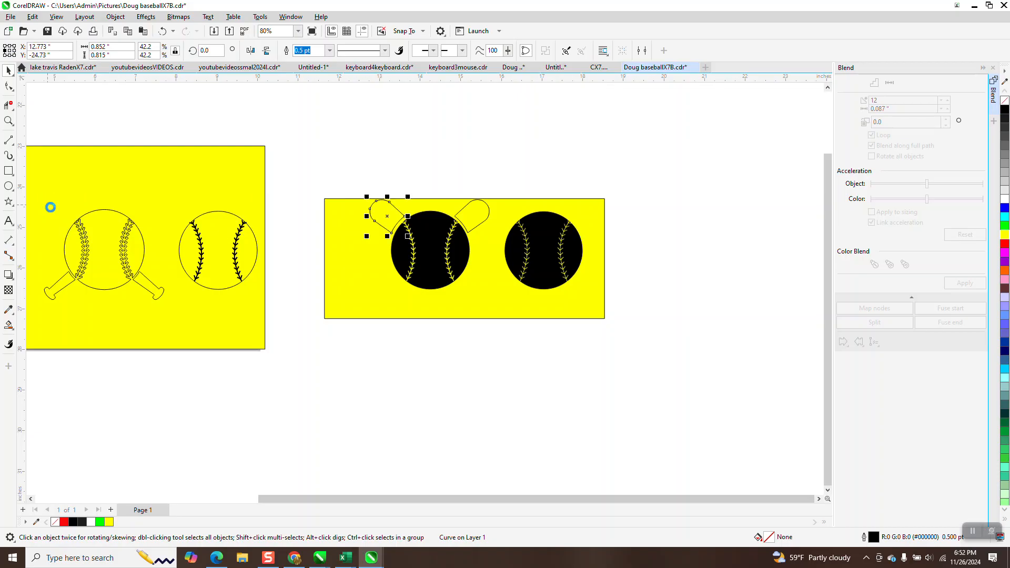
Step: Move both lower bat handle outlines 8 inches to the right, below the grouped black baseball
left_click(59, 293)
key("Right")
key("Right")
left_click(159, 296)
key("Right")
key("Right")
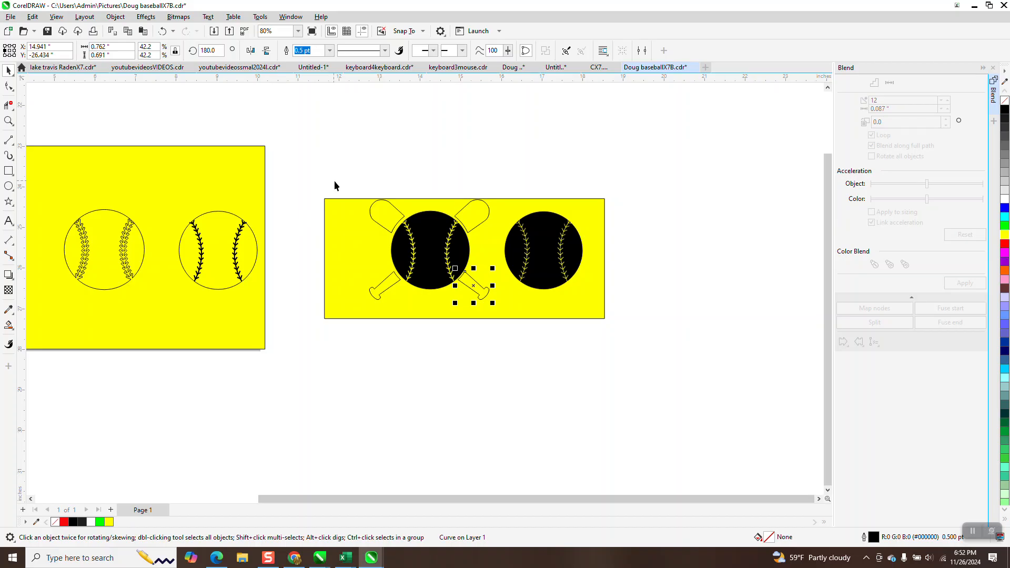
Step: Fill both bat barrels above the grouped baseball with black
left_click(375, 209)
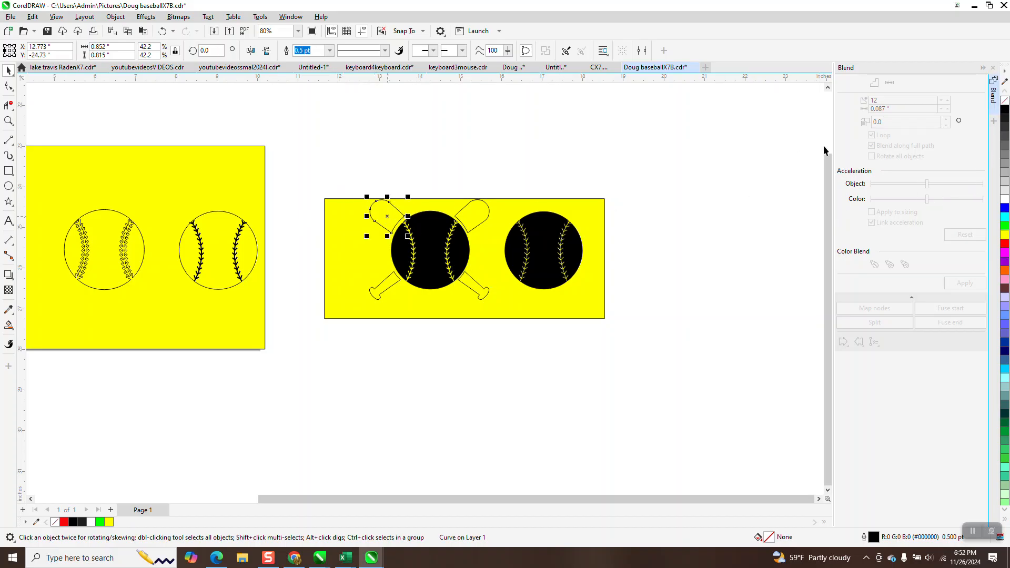
left_click(1004, 110)
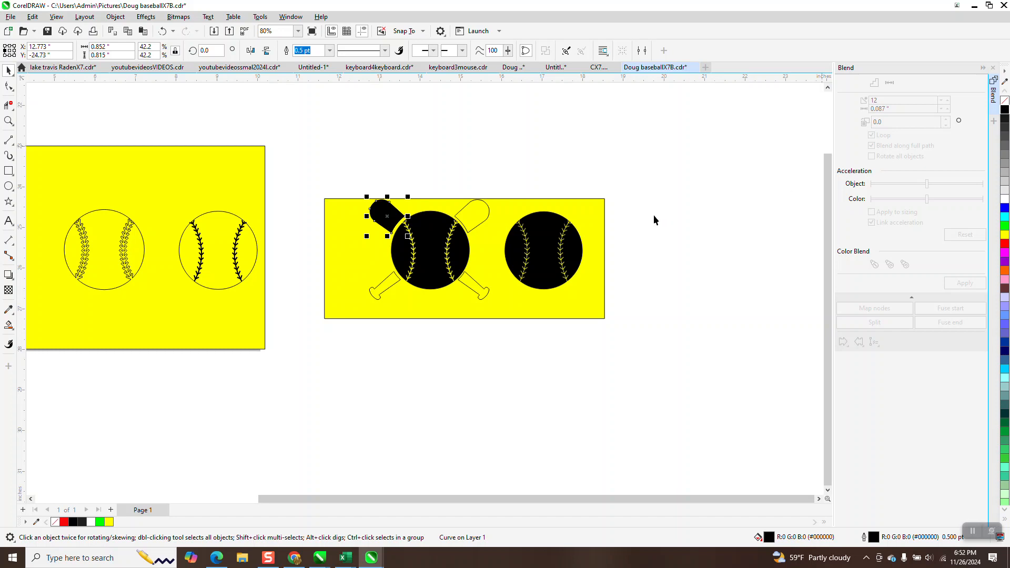
left_click(465, 217)
left_click(1004, 109)
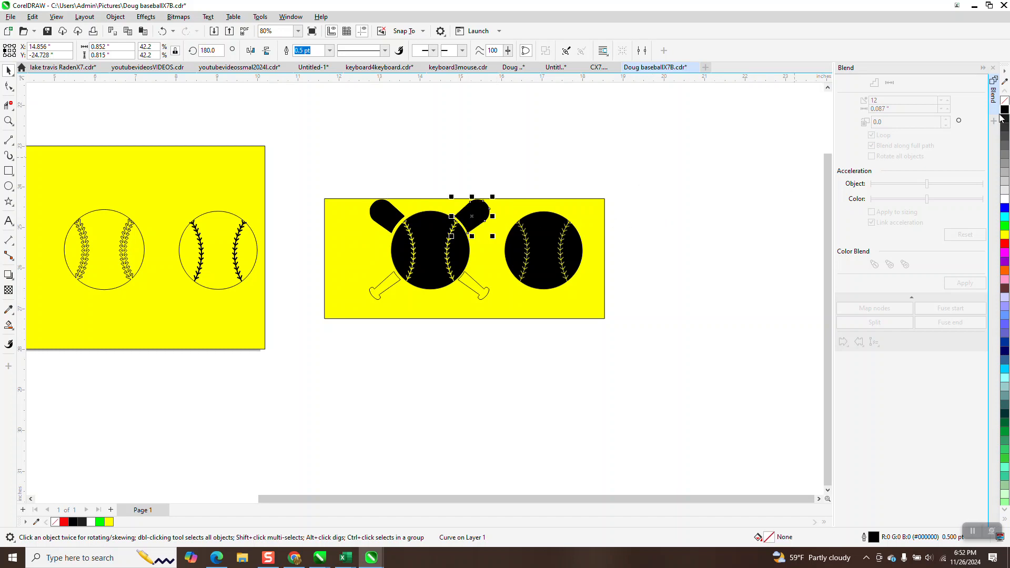
Step: Fill both lower bat handles below the grouped baseball with black
left_click(390, 287)
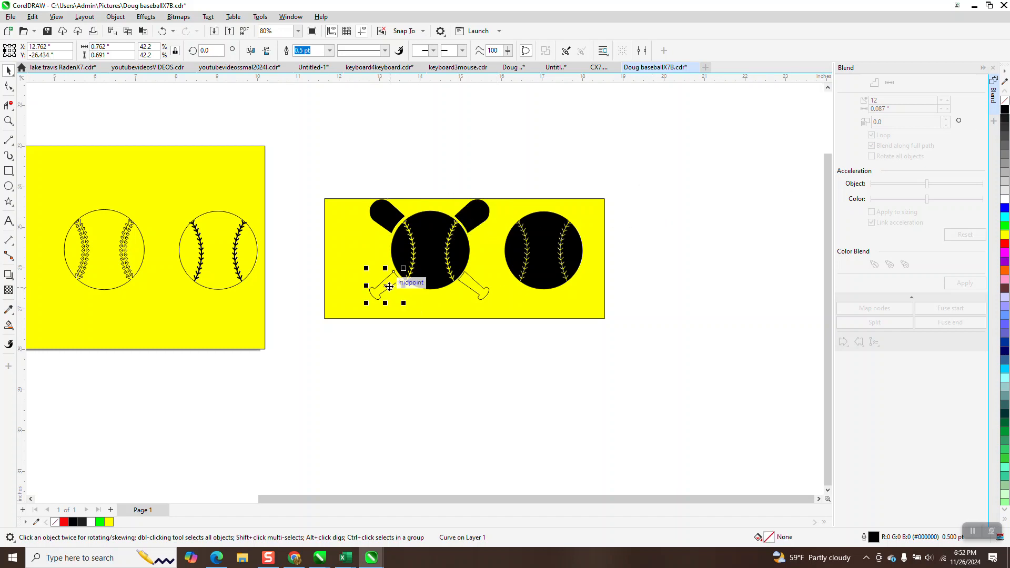
left_click(474, 288, "shift")
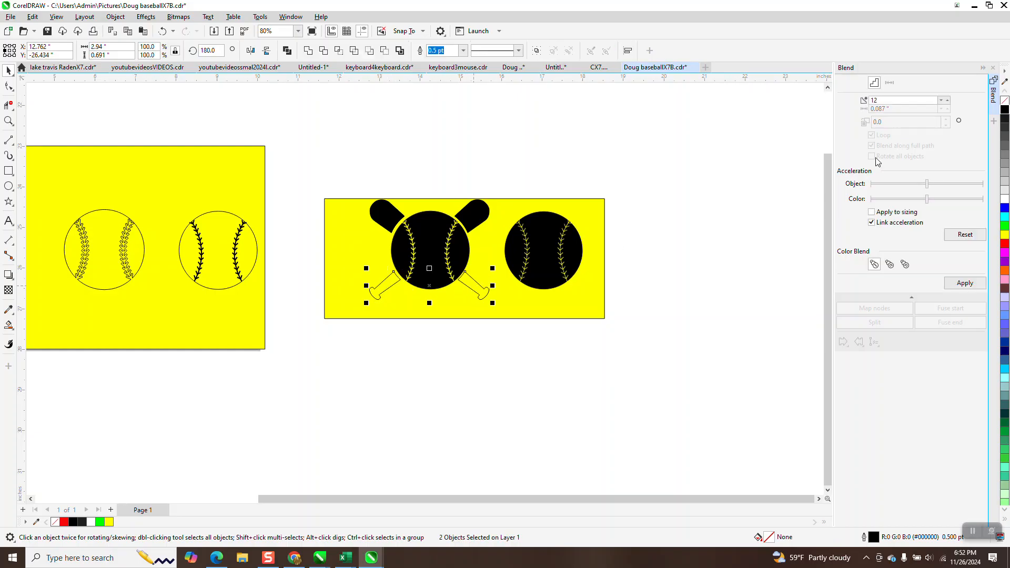
left_click(1005, 109)
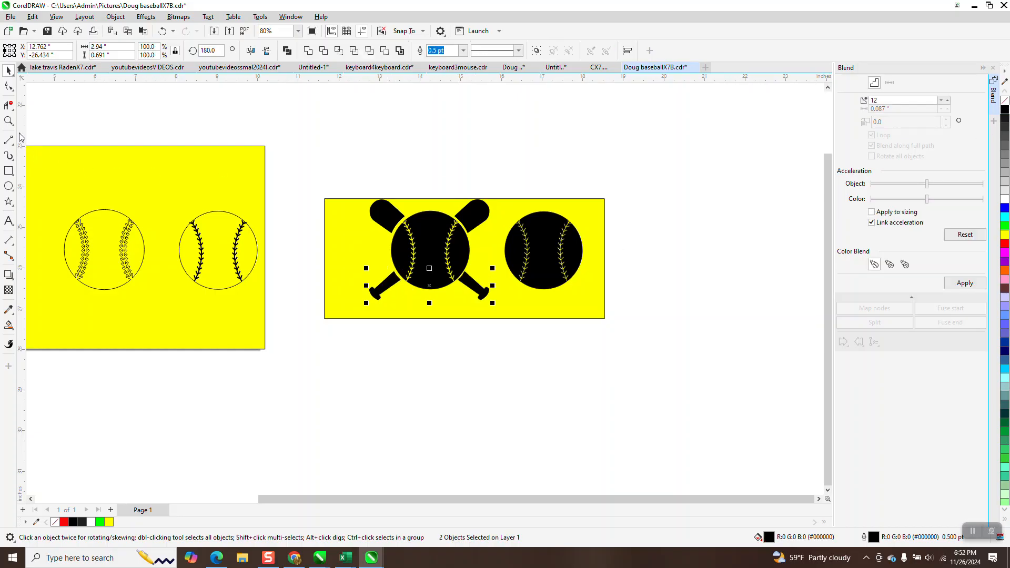
Step: Shift the upper-left bat barrel and the lower-left bat handle about 0.02 inch closer to the baseball
left_click(9, 121)
left_click_drag(354, 175, 555, 319)
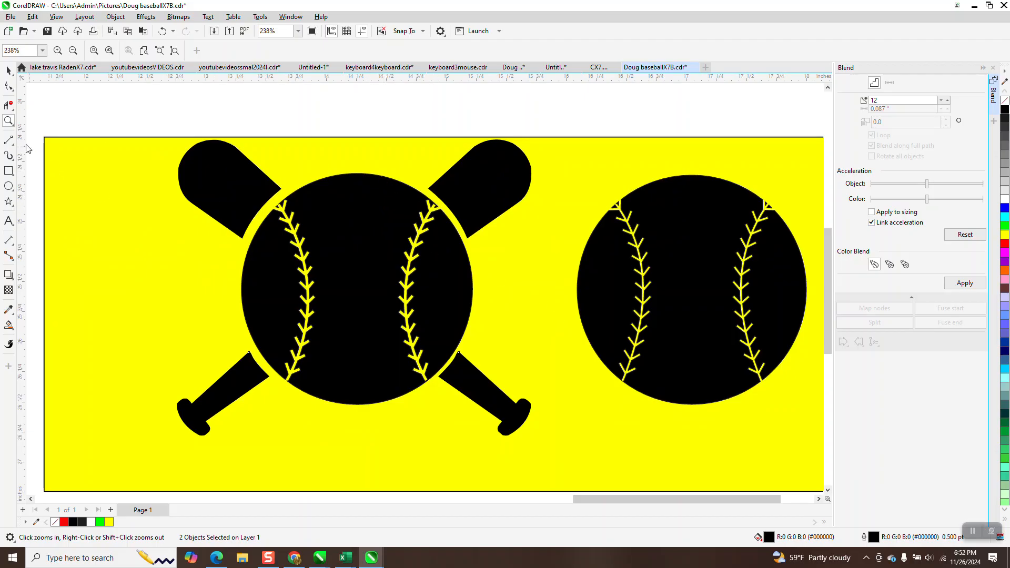
left_click(8, 71)
left_click(205, 168)
left_click_drag(205, 168, 206, 166)
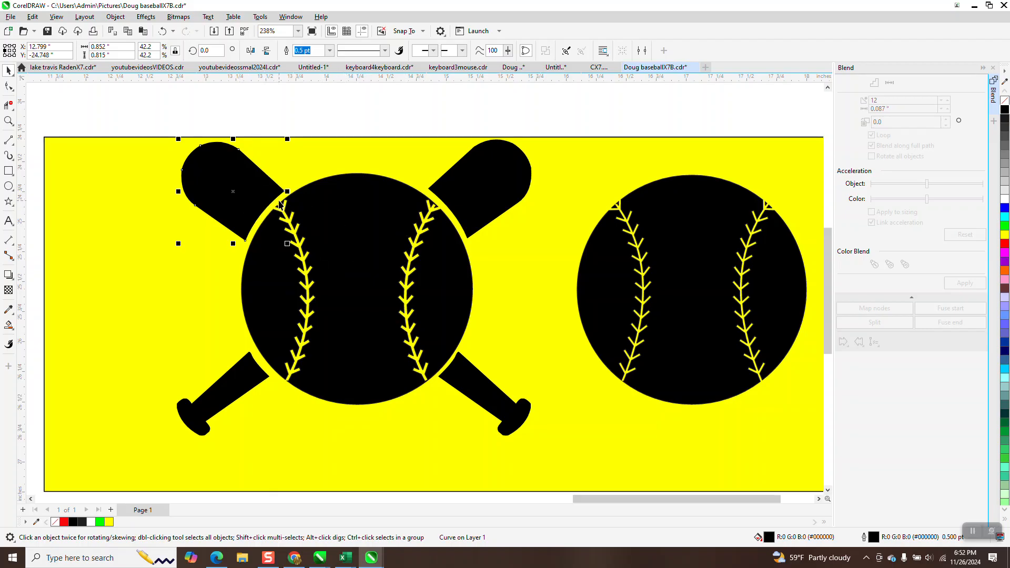
left_click(240, 384)
left_click(241, 387)
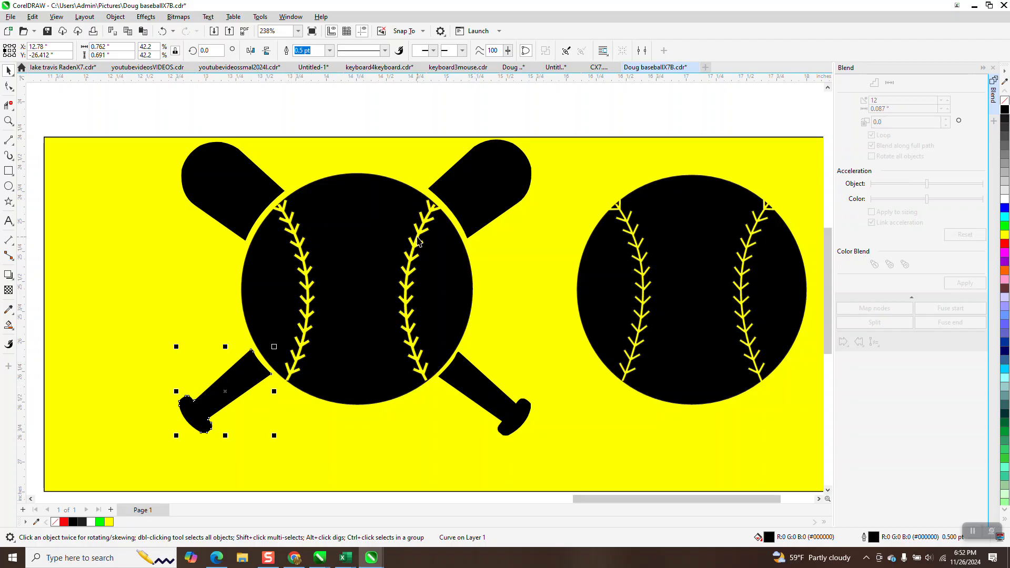
Step: Group the left black baseball with its four bat pieces
scroll(341, 239, "down", 3)
left_click_drag(194, 138, 474, 391)
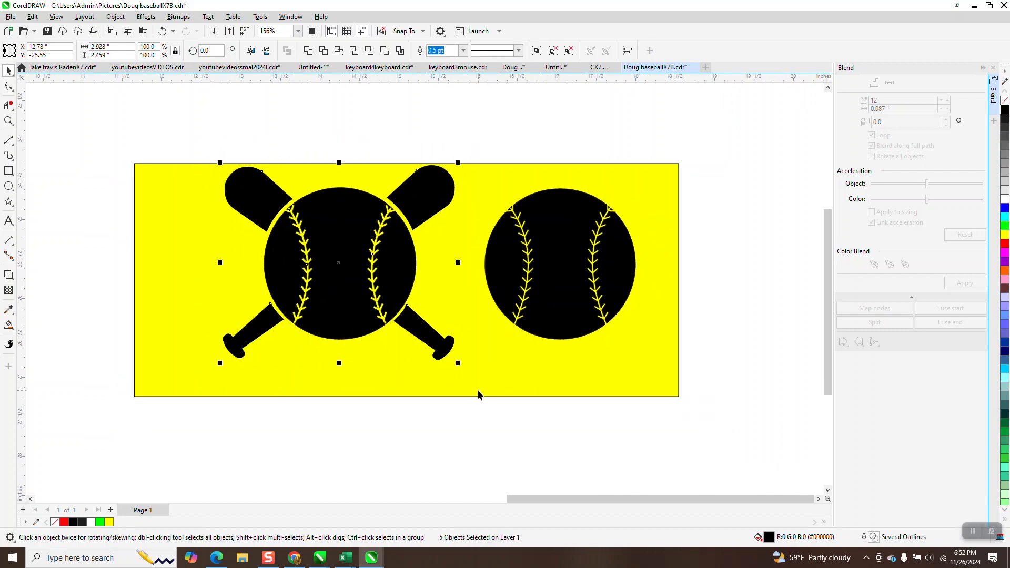
key("ctrl+g")
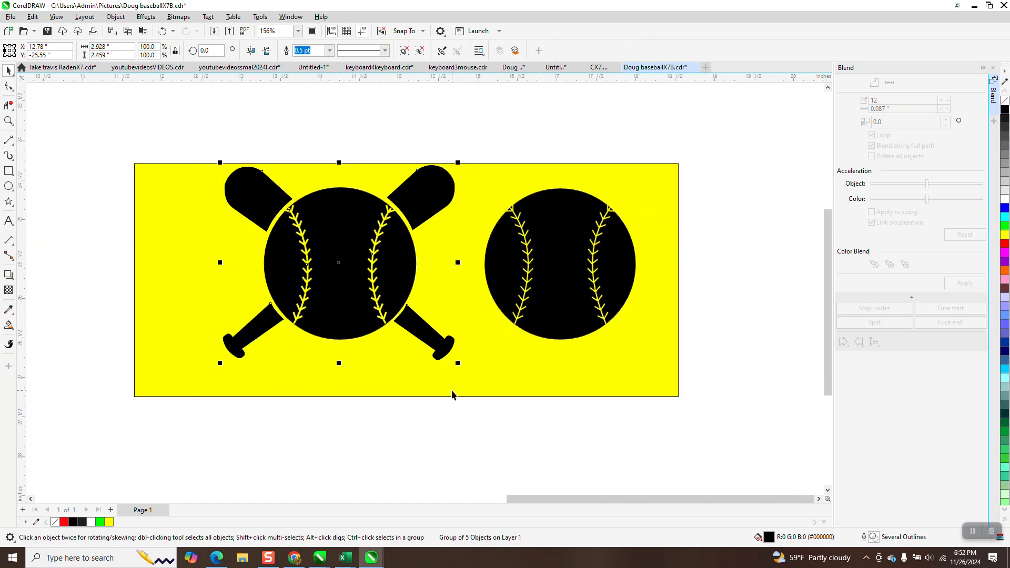
Step: Rotate the baseball-and-bats group by 45 degrees, and turn it further to about 51 degrees so one bat stands vertical
left_click(213, 51)
type("45")
key("Return")
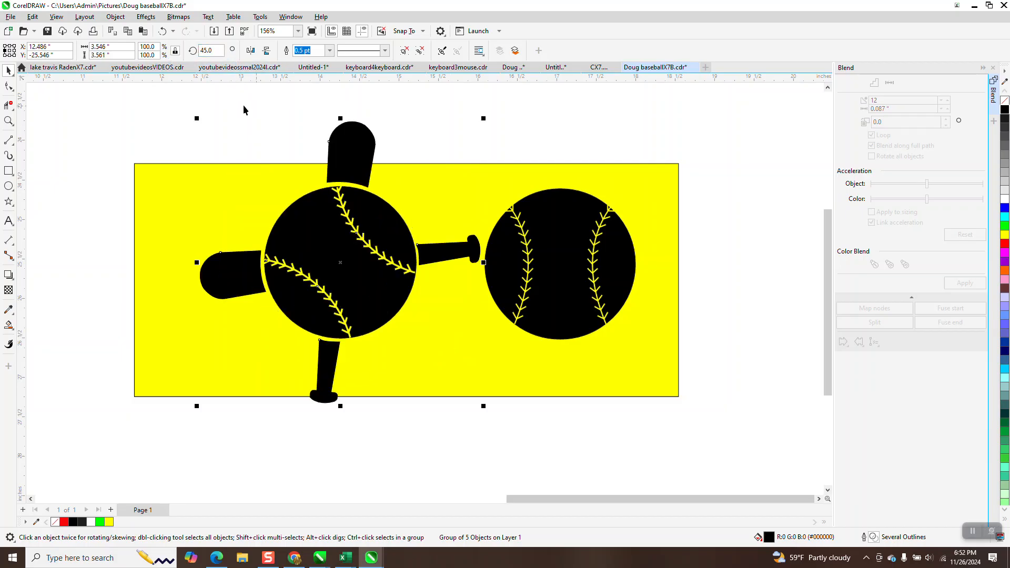
left_click(371, 215)
left_click_drag(487, 118, 461, 115)
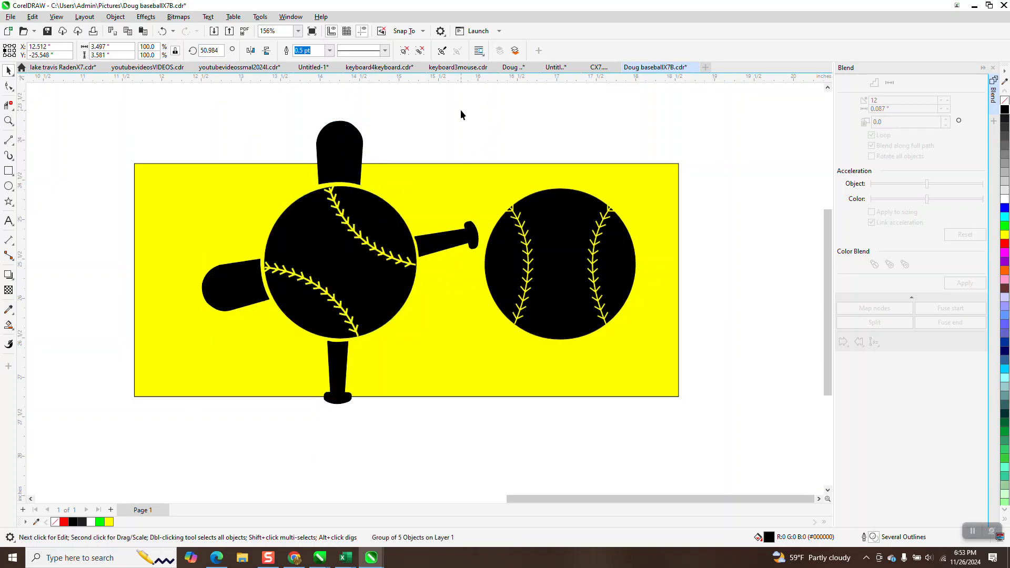
Step: Ungroup the rotated baseball-and-bats group
left_click(333, 160)
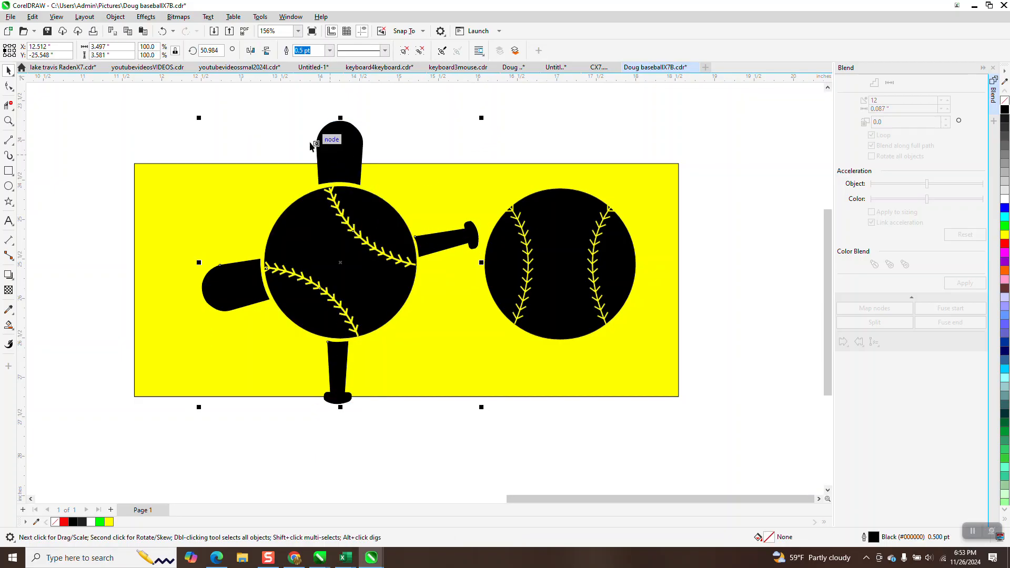
left_click(115, 17)
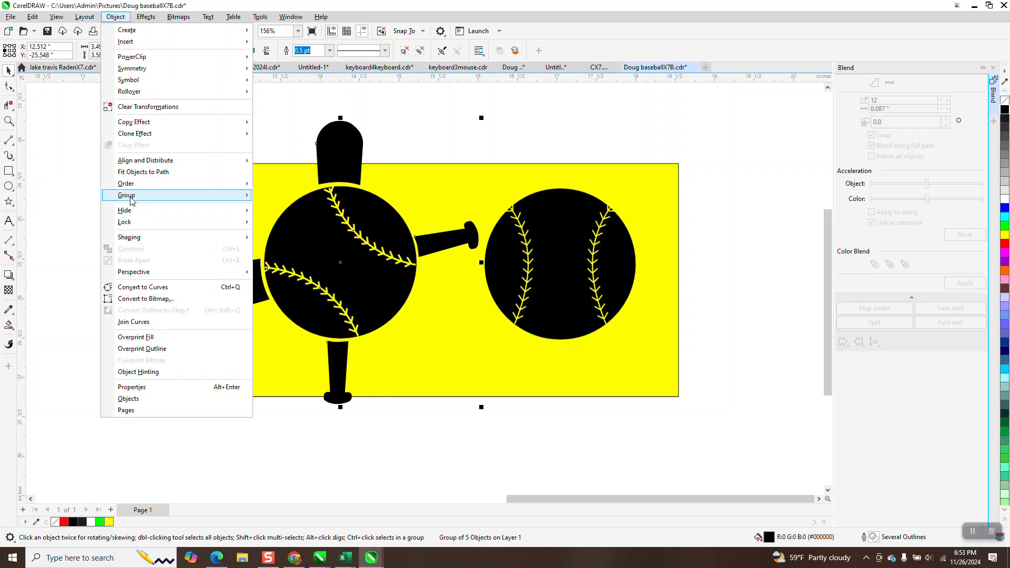
mouse_move(211, 196)
left_click(267, 207)
Step: Set a small nudge distance and nudge the vertical bat's barrel down toward the top of the baseball
left_click(305, 129)
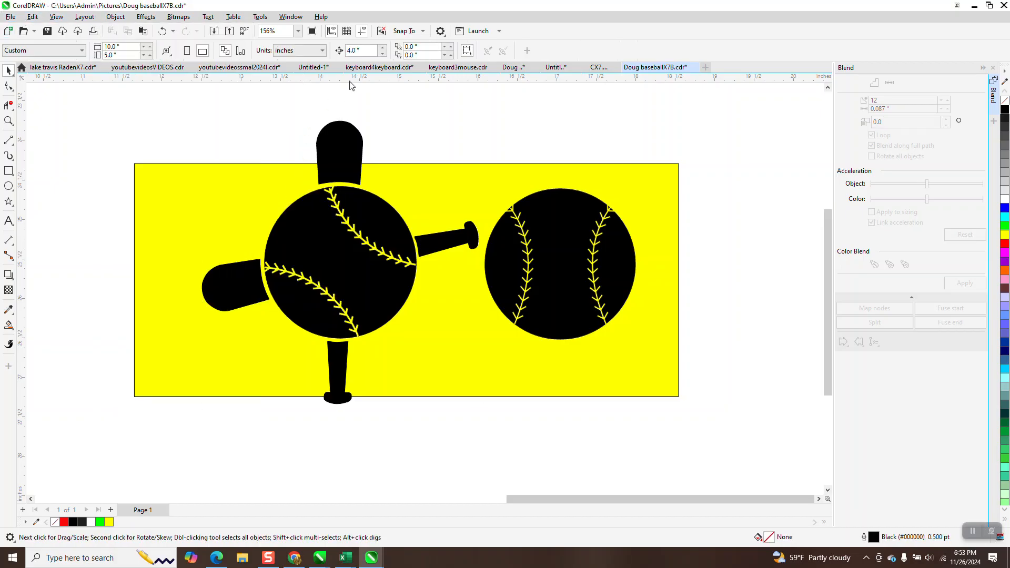
key("BackSpace")
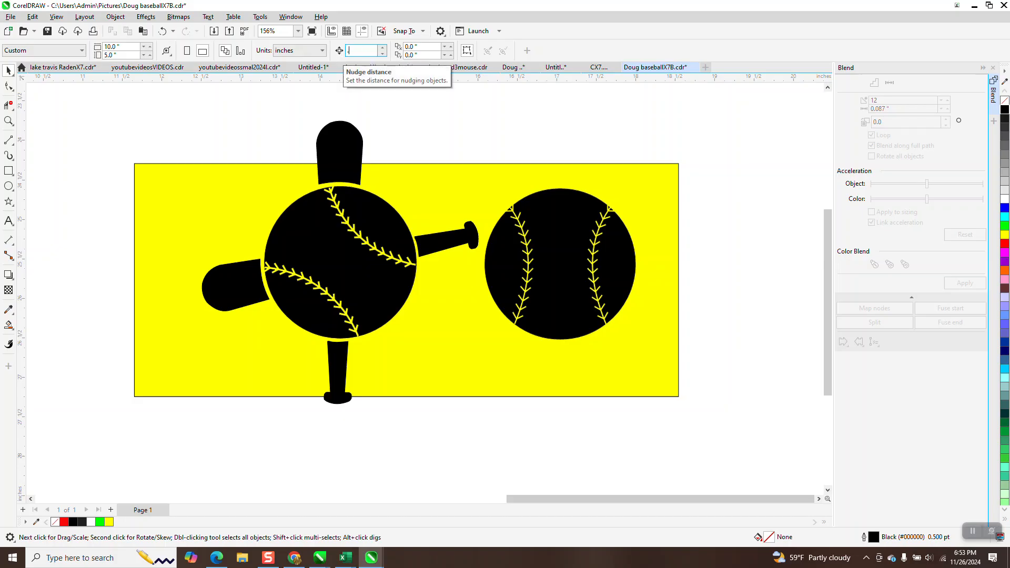
left_click(360, 158)
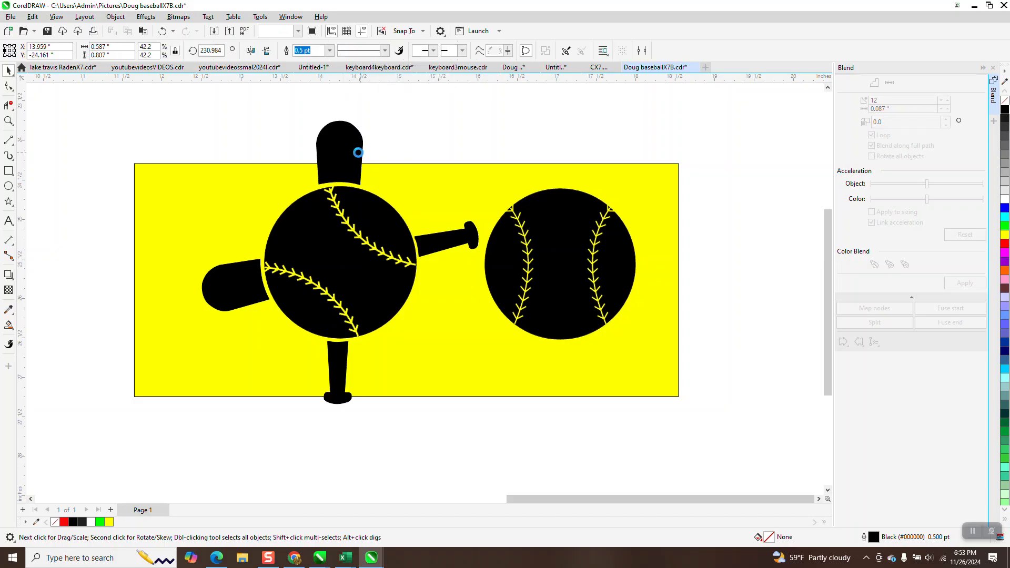
key("Down")
key("Down")
key("Down")
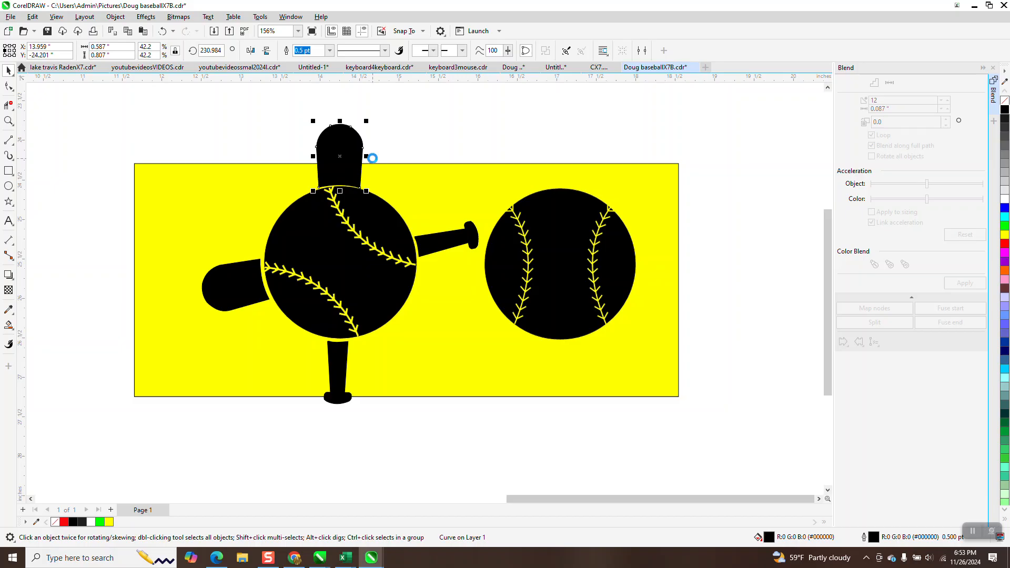
Step: Nudge the vertical bat's handle up toward the underside of the baseball
left_click(332, 367)
key("Up")
key("Up")
key("Up")
key("Up")
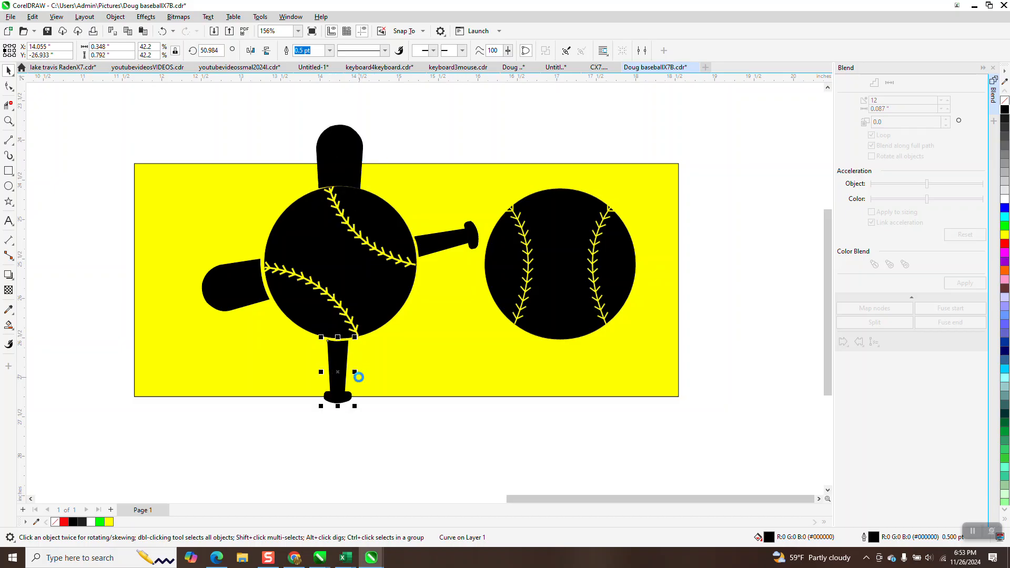
Step: Set the nudge distance to 0.1 inch, and nudge the vertical bat's barrel one increment up and back down
left_click(424, 153)
double_click(366, 51)
key("BackSpace")
type(".1")
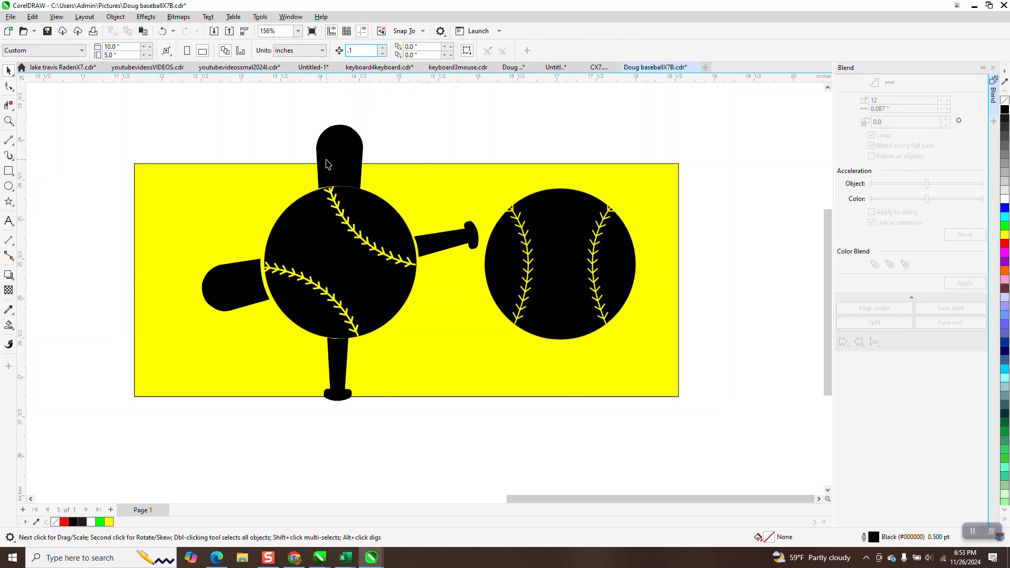
left_click(334, 162)
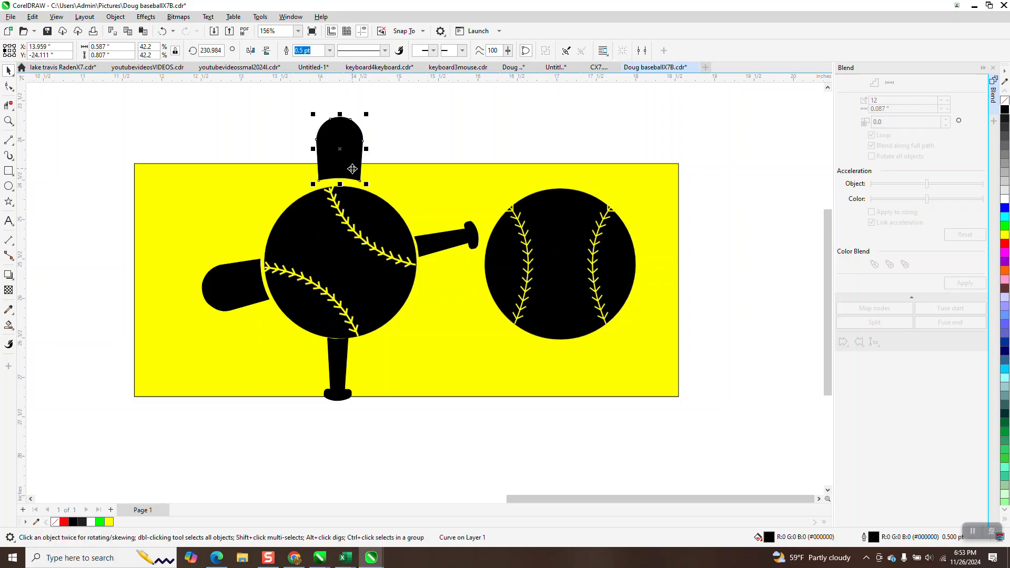
key("Down")
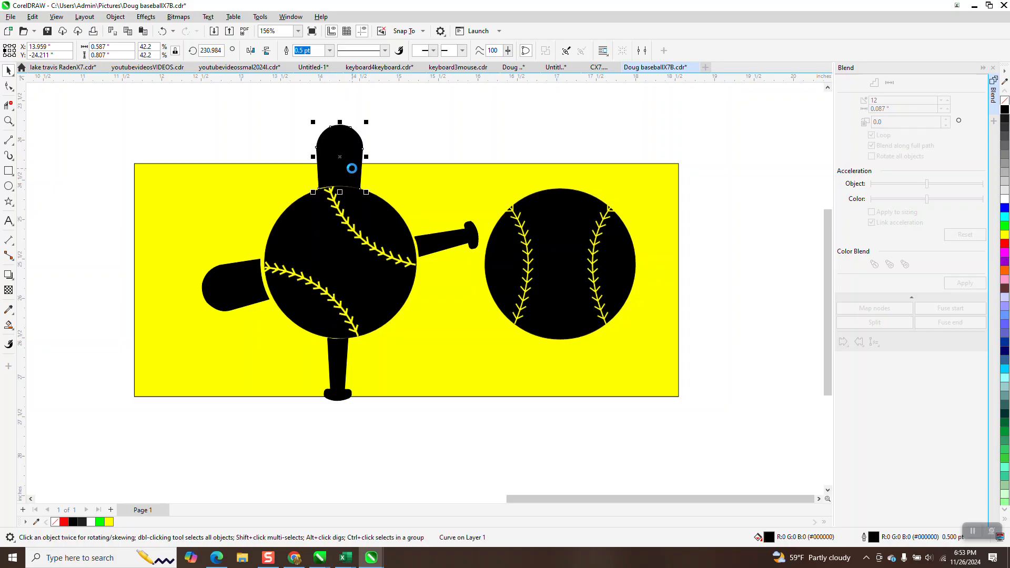
Step: Set the nudge distance to 0.05 inch, and nudge the vertical bat's barrel up and its handle down, one increment each
left_click(400, 127)
double_click(363, 50)
type(".05")
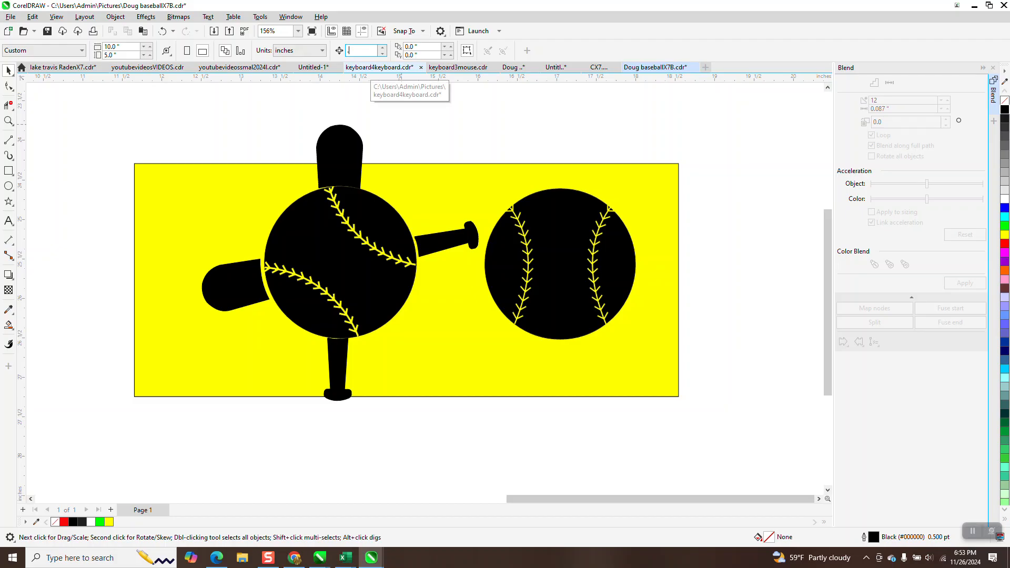
left_click(338, 145)
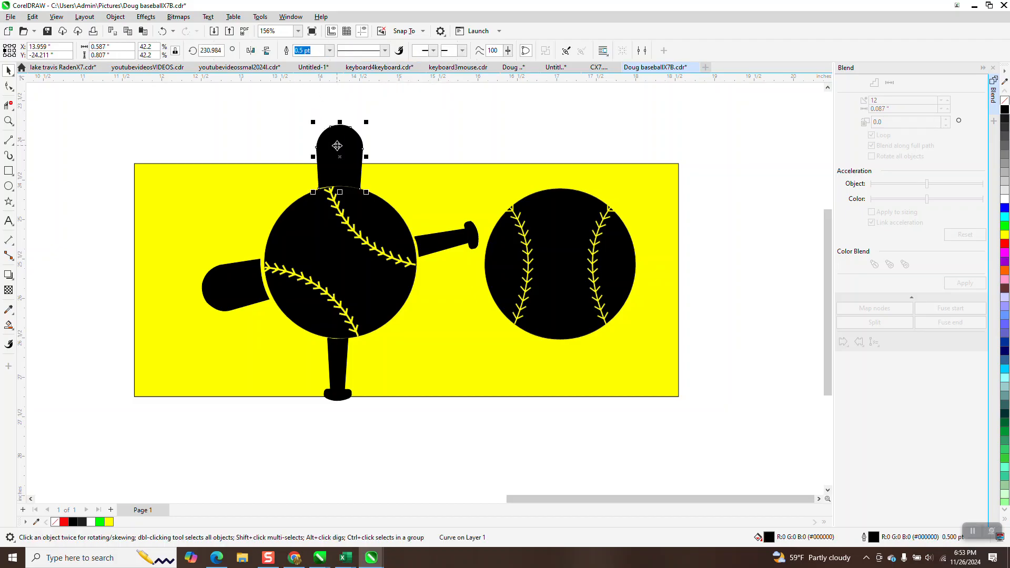
key("Up")
left_click(331, 358)
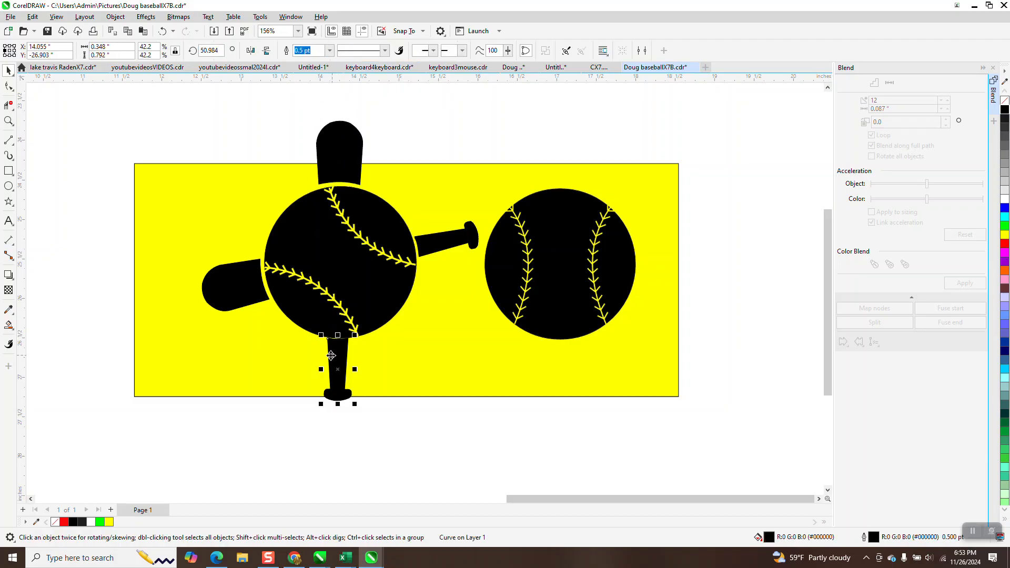
key("Down")
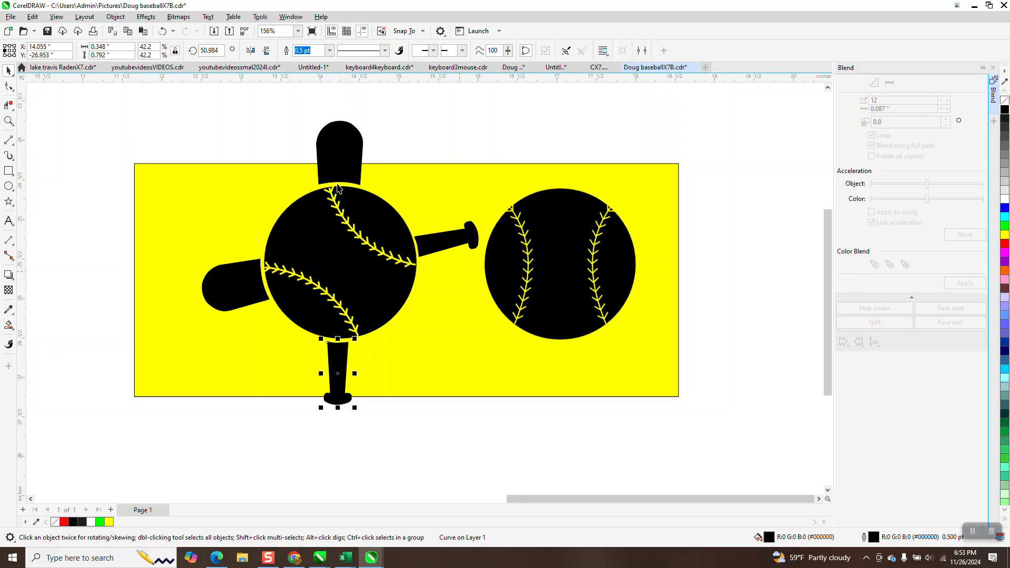
Step: Group the rotated baseball with its bat pieces, and rotate the group to about 311.5 degrees so the bats cross diagonally again
left_click_drag(183, 117, 513, 432)
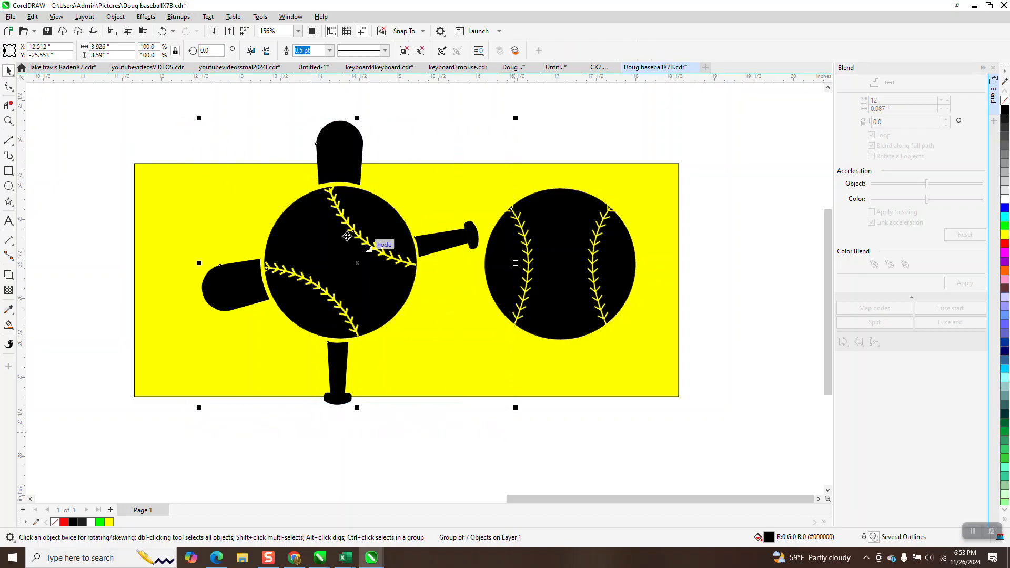
left_click(355, 188)
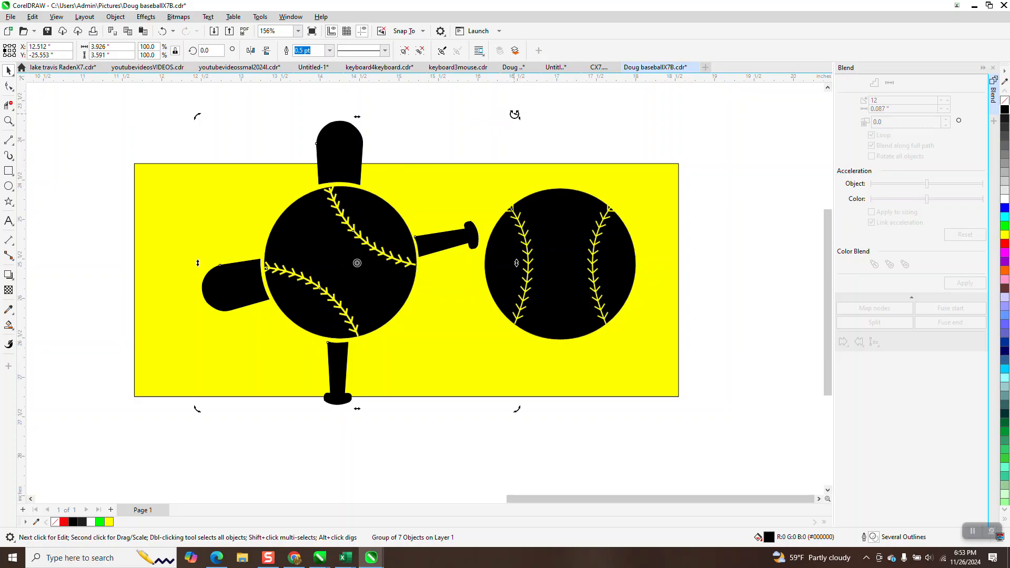
left_click_drag(515, 115, 582, 274)
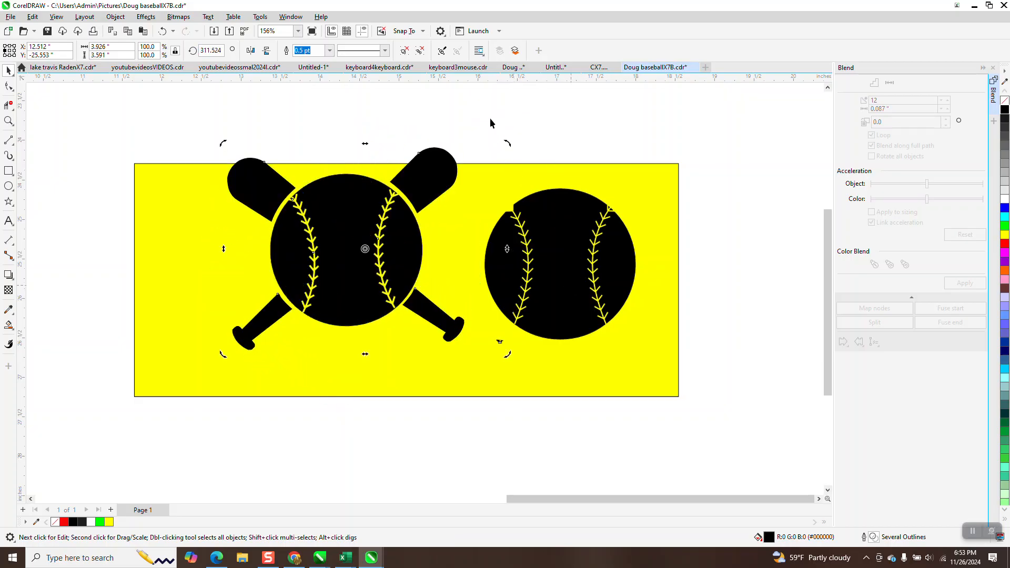